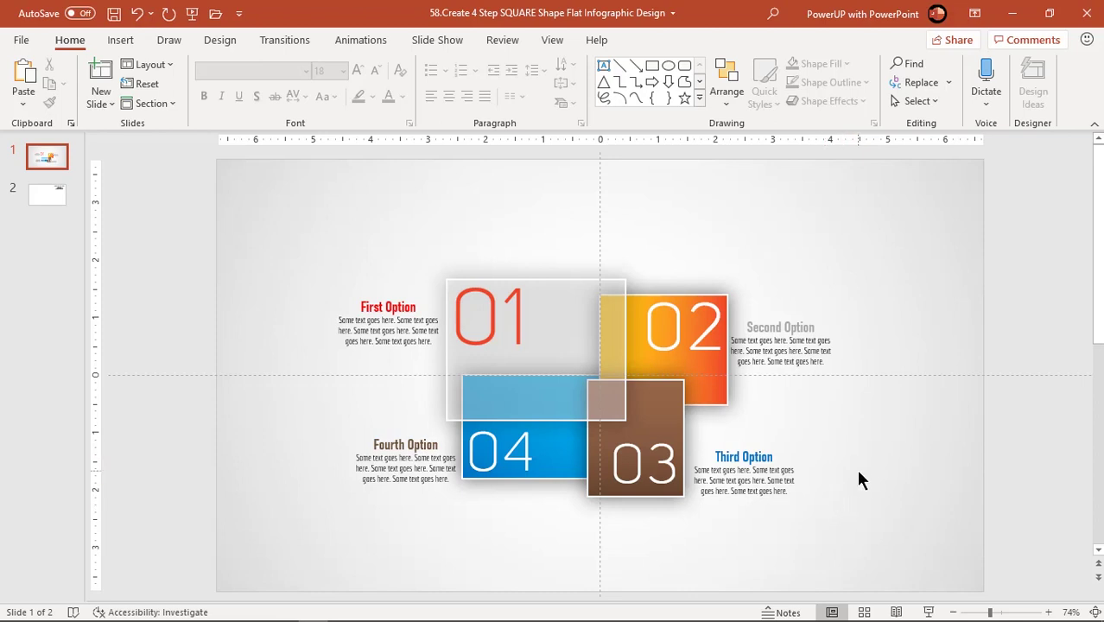
# Step: Try moving the grey box, First Option text and 01 number, then undo to restore the layout
pyautogui.moveTo(593, 303); pyautogui.dragTo(359, 204)
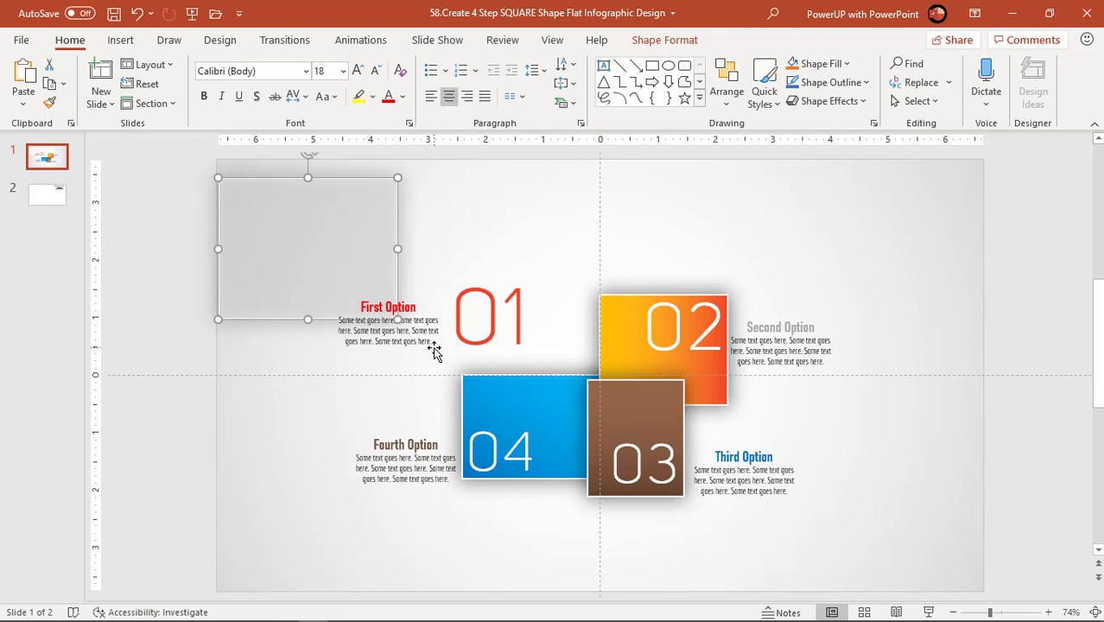
pyautogui.moveTo(428, 349); pyautogui.dragTo(320, 403)
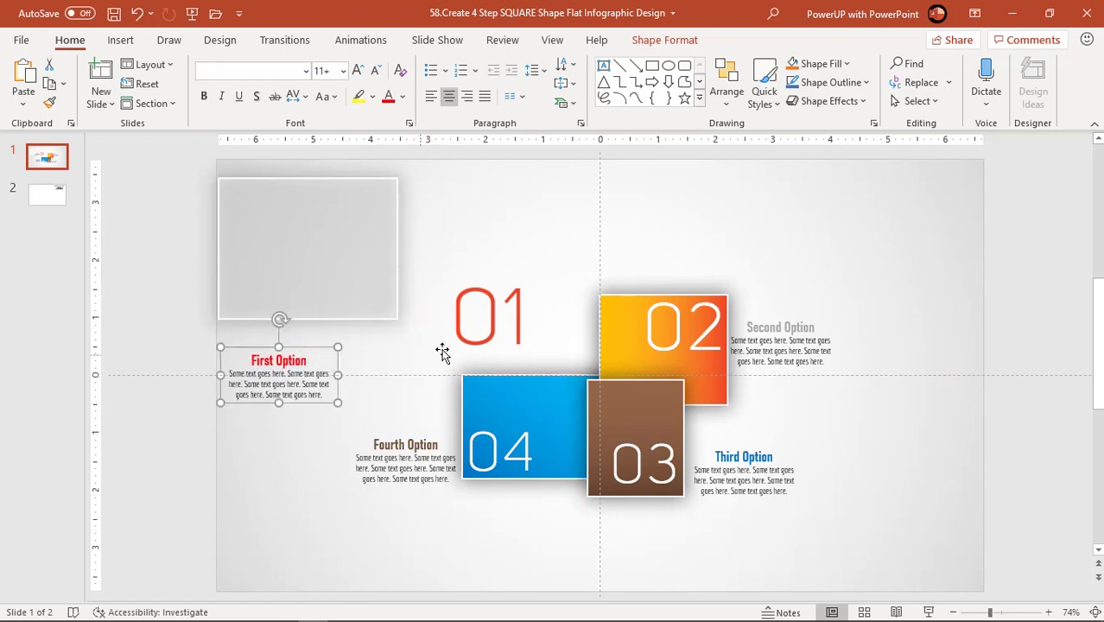
pyautogui.click(477, 285)
pyautogui.moveTo(481, 267); pyautogui.dragTo(471, 217)
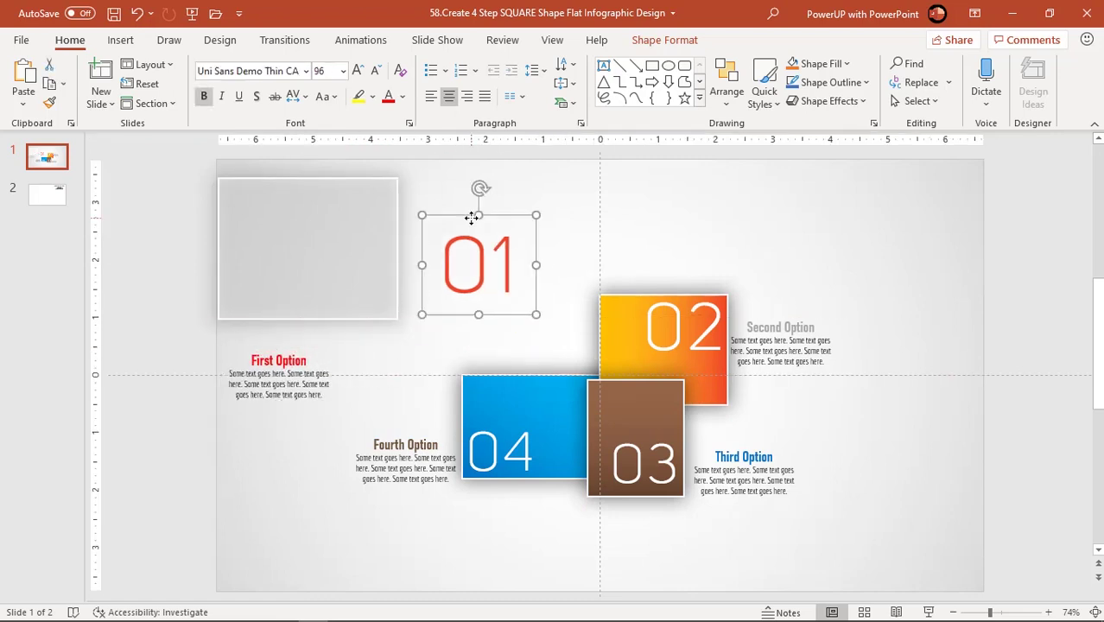
pyautogui.click(497, 342)
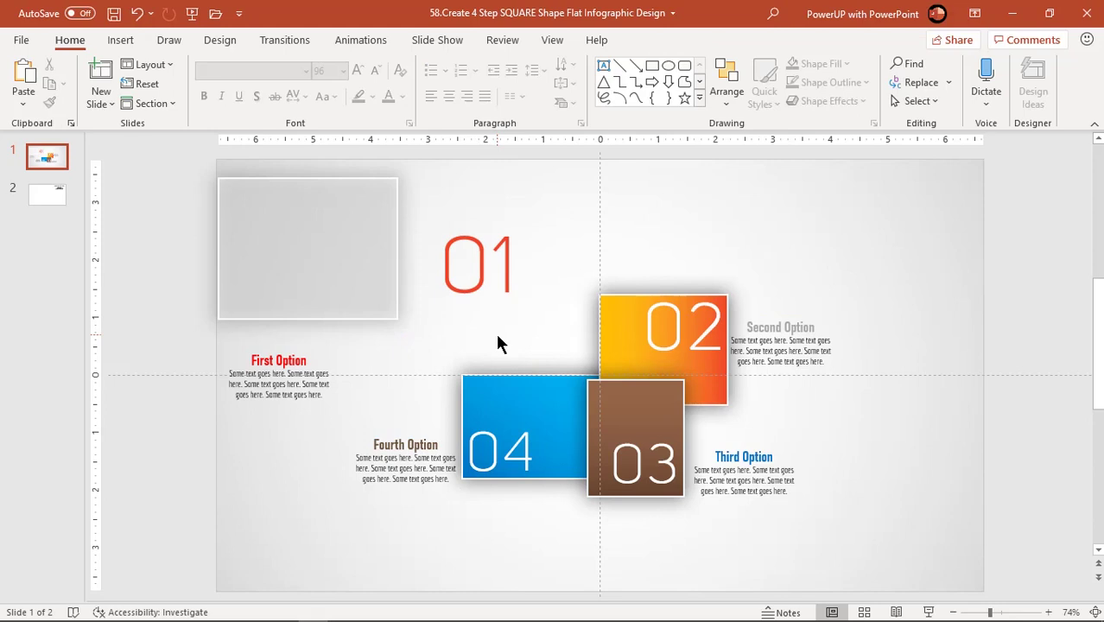
pyautogui.hotkey('ctrl', 'z')
pyautogui.hotkey('ctrl', 'z')
pyautogui.hotkey('ctrl', 'z')
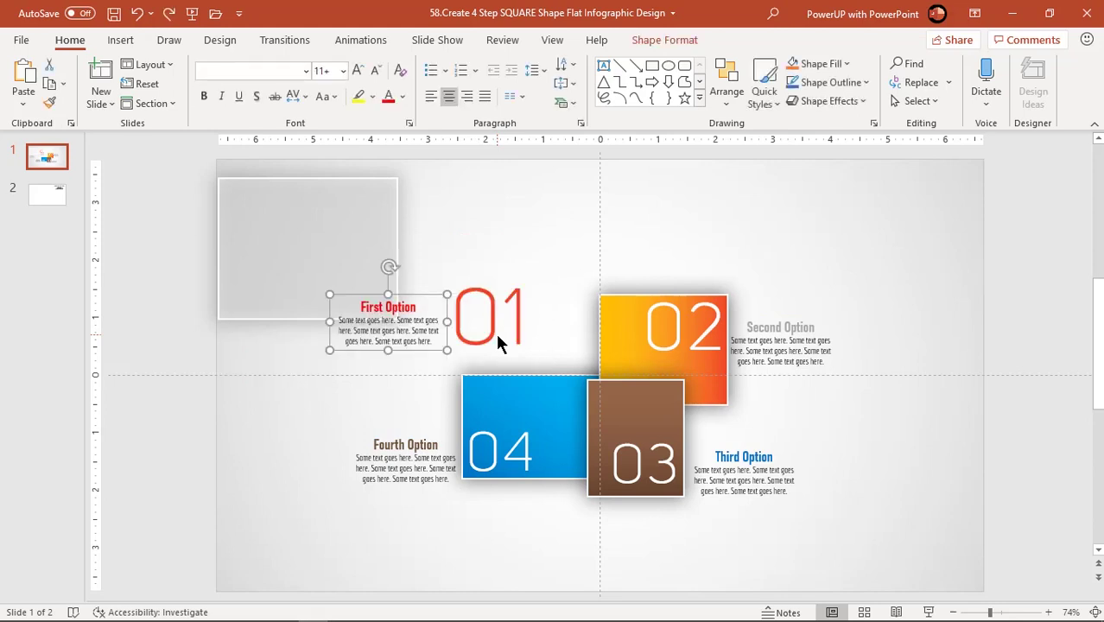
pyautogui.click(496, 252)
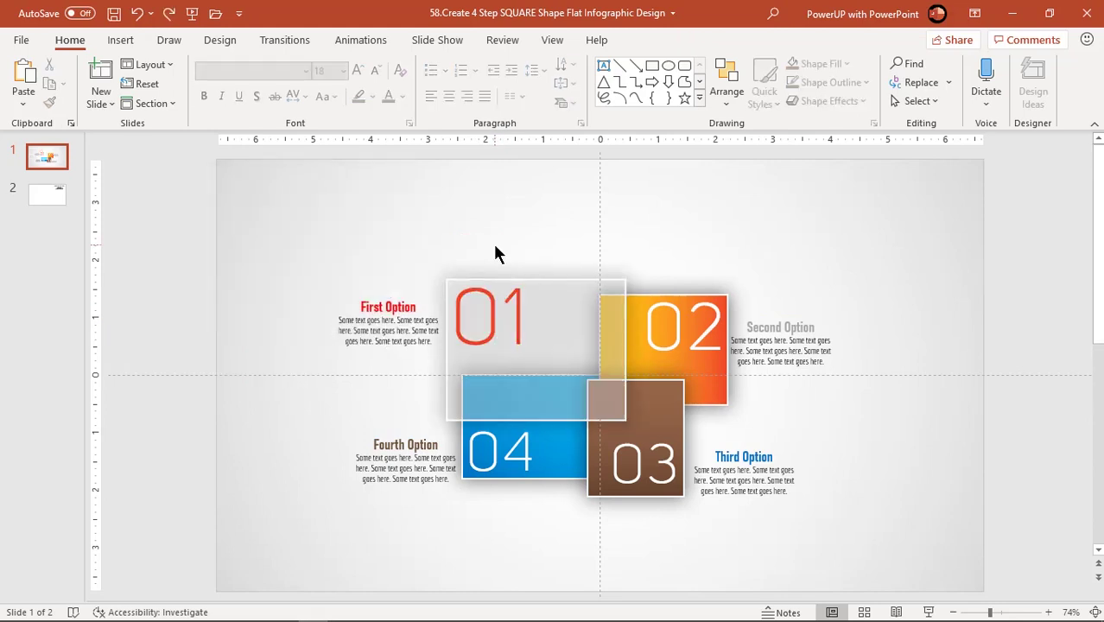
# Step: With the Animation Pane shown, give the translucent 01 rectangle a Compress entrance effect
pyautogui.click(361, 40)
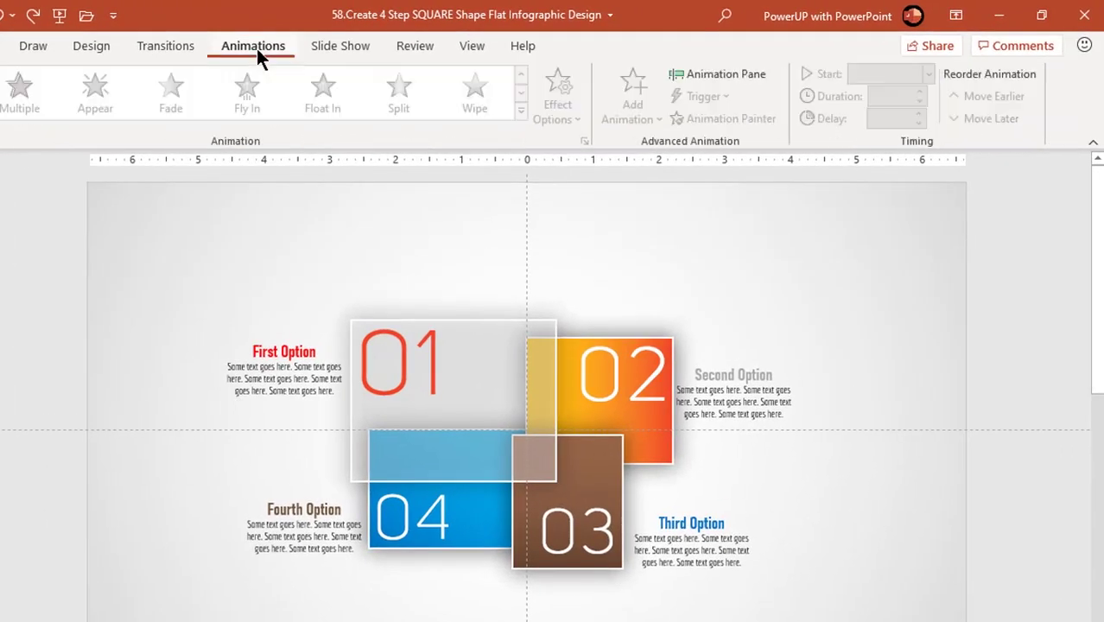
pyautogui.click(696, 75)
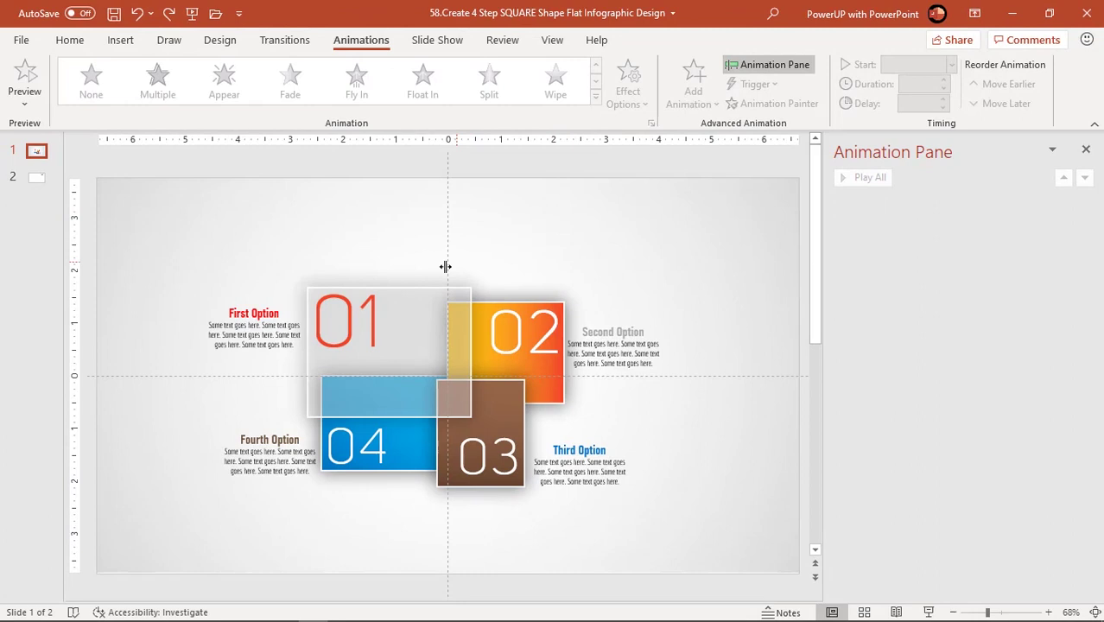
pyautogui.click(441, 300)
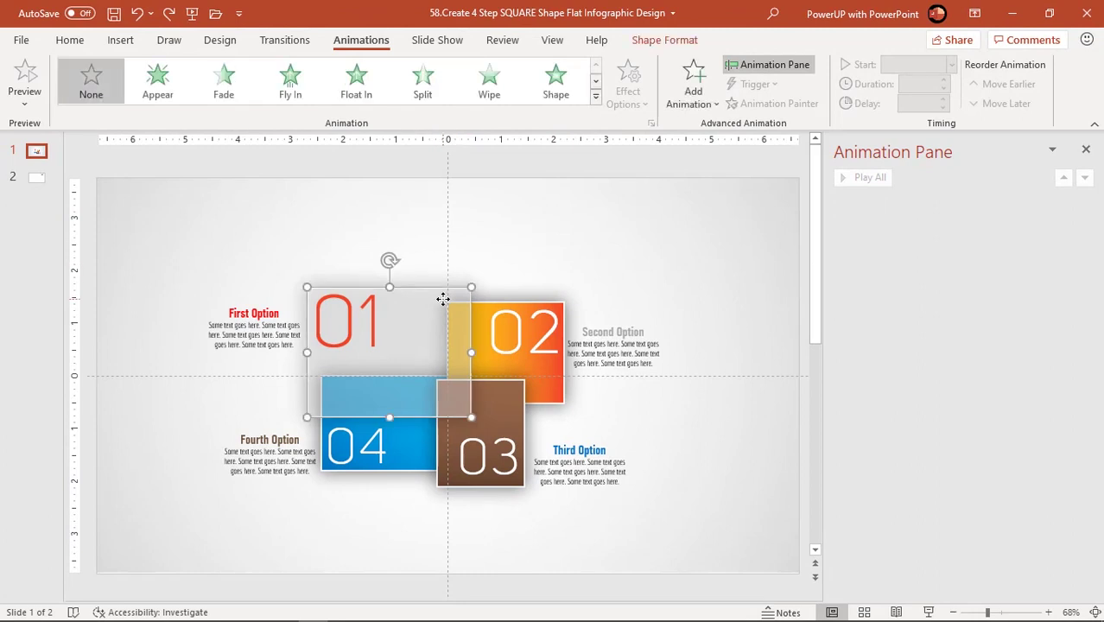
pyautogui.click(595, 99)
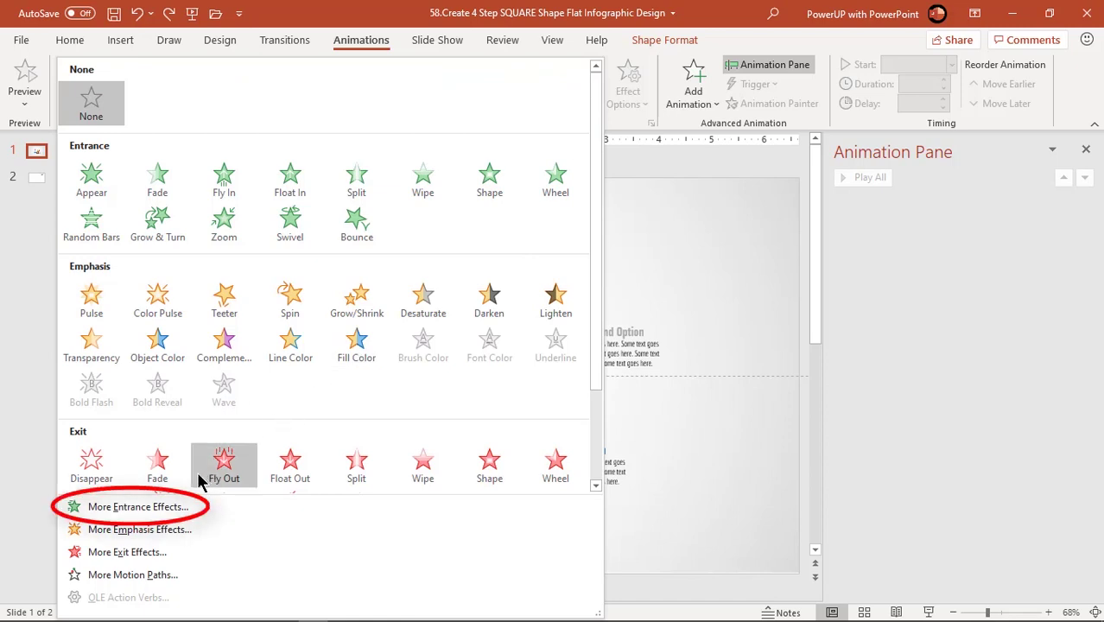
pyautogui.click(157, 507)
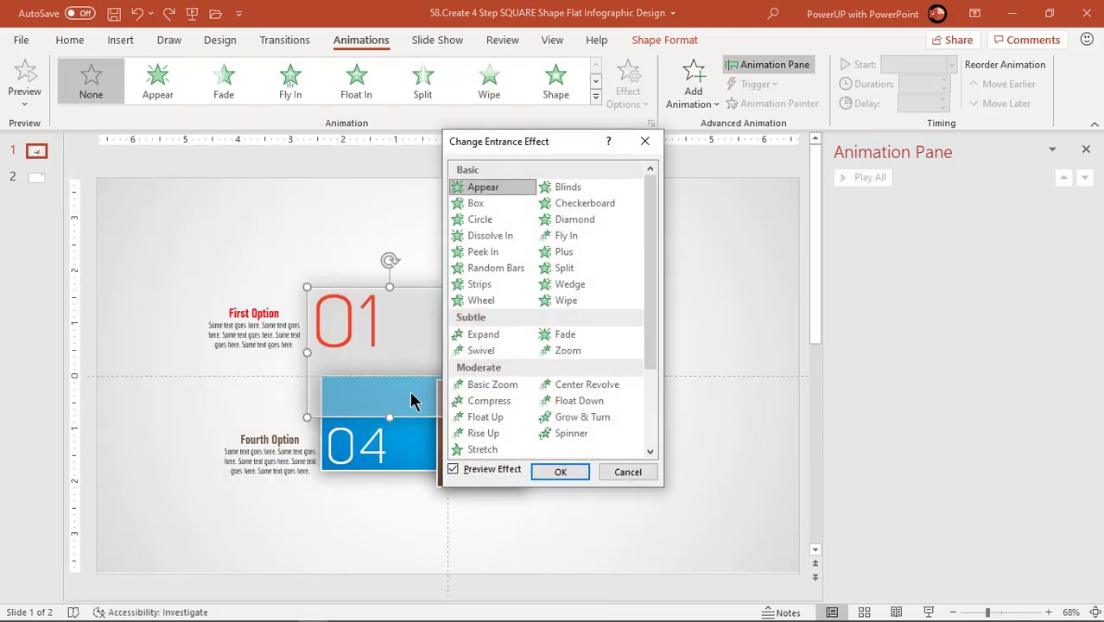
pyautogui.moveTo(568, 149); pyautogui.dragTo(758, 141)
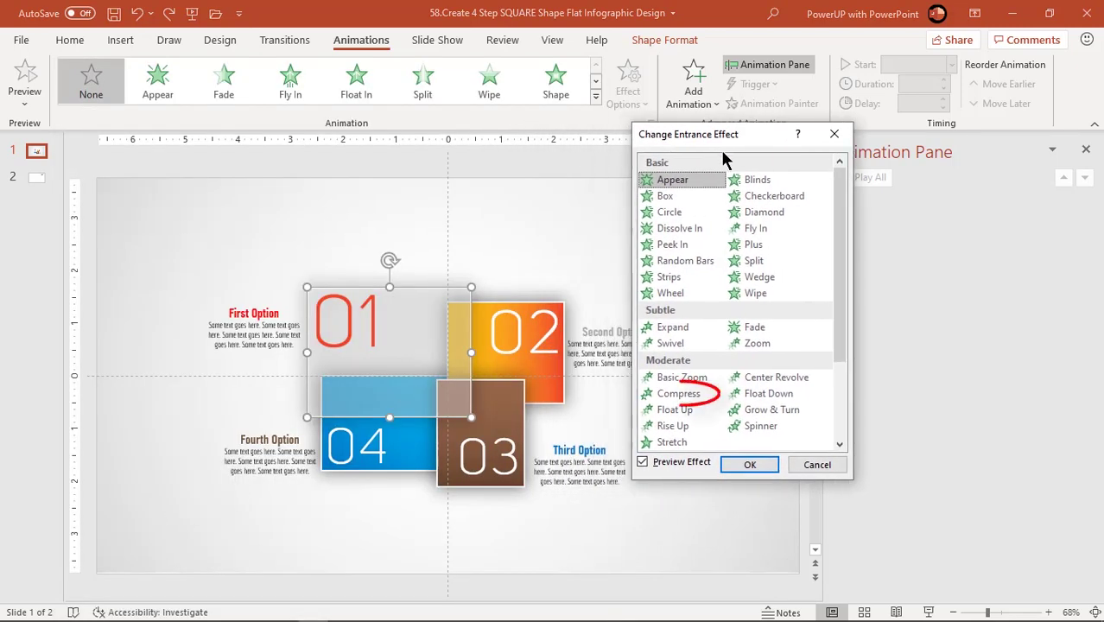
pyautogui.click(682, 392)
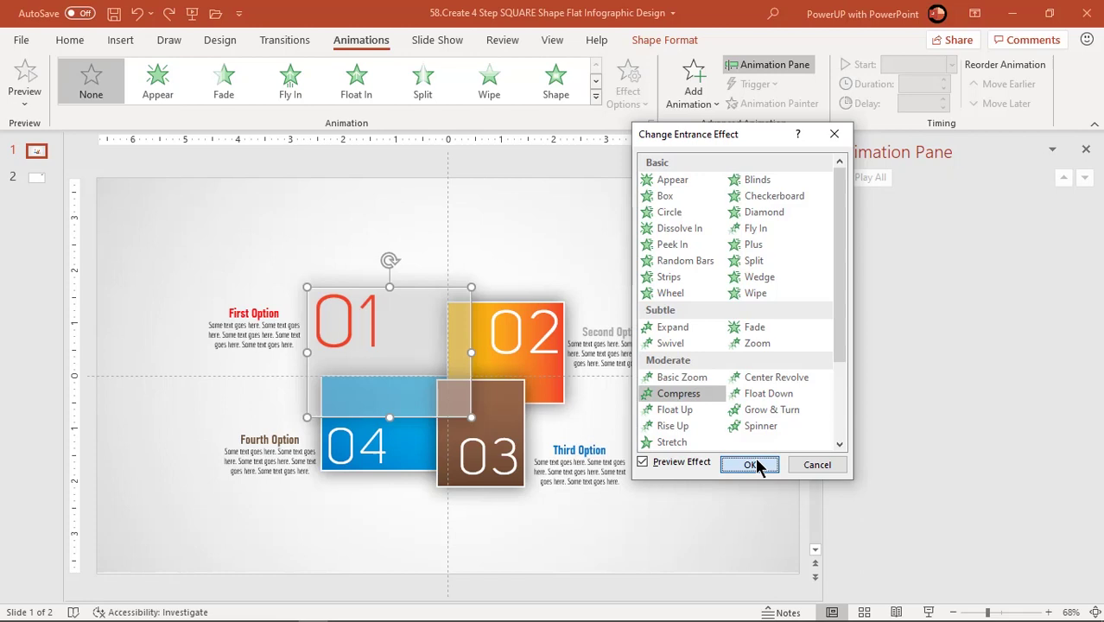
pyautogui.click(751, 464)
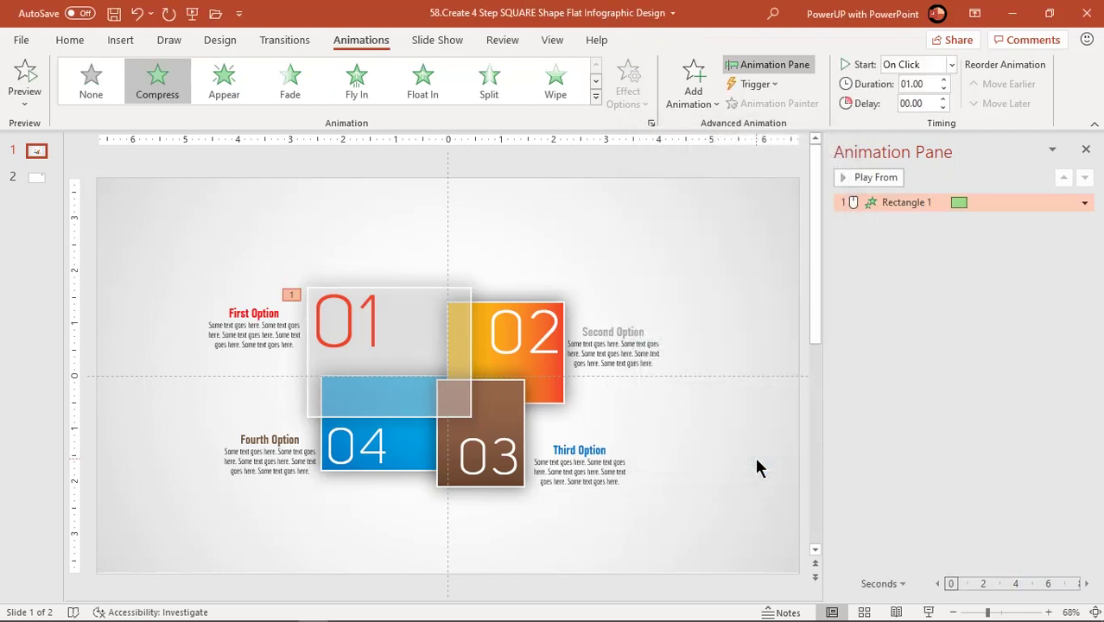
# Step: Add a Spin emphasis to the 01 rectangle, starting After Previous with 1.50 s duration
pyautogui.click(458, 291)
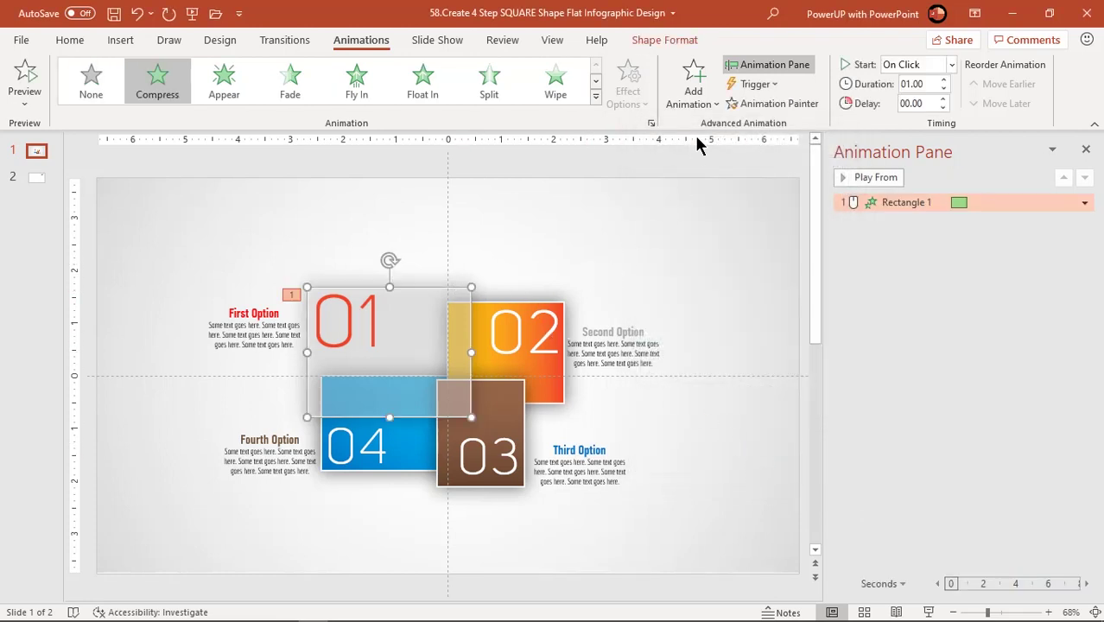
pyautogui.click(701, 110)
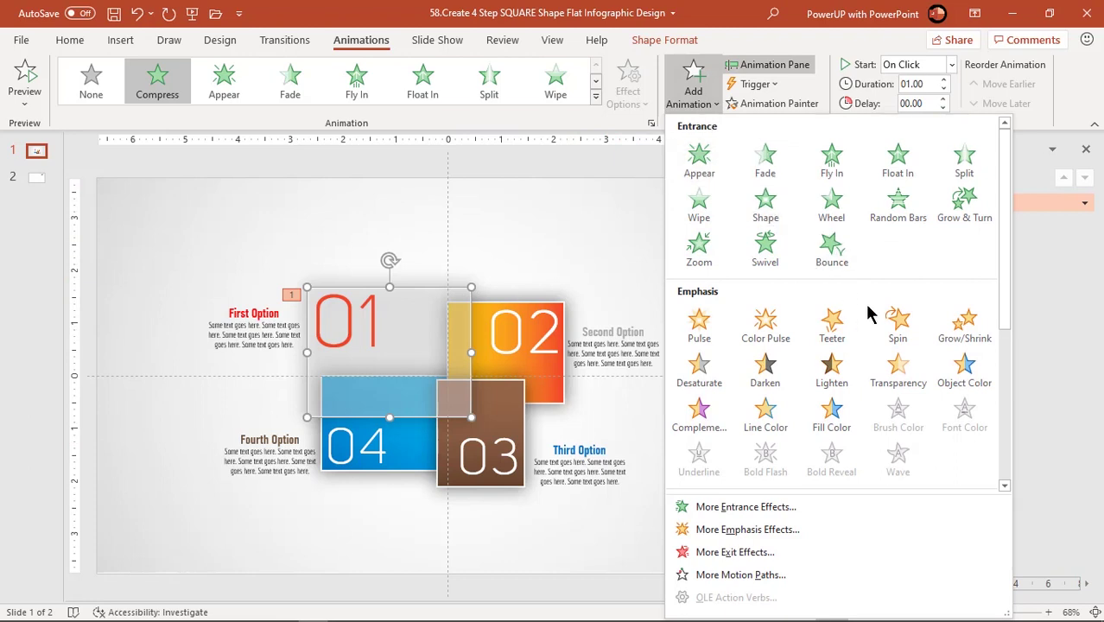
pyautogui.click(898, 328)
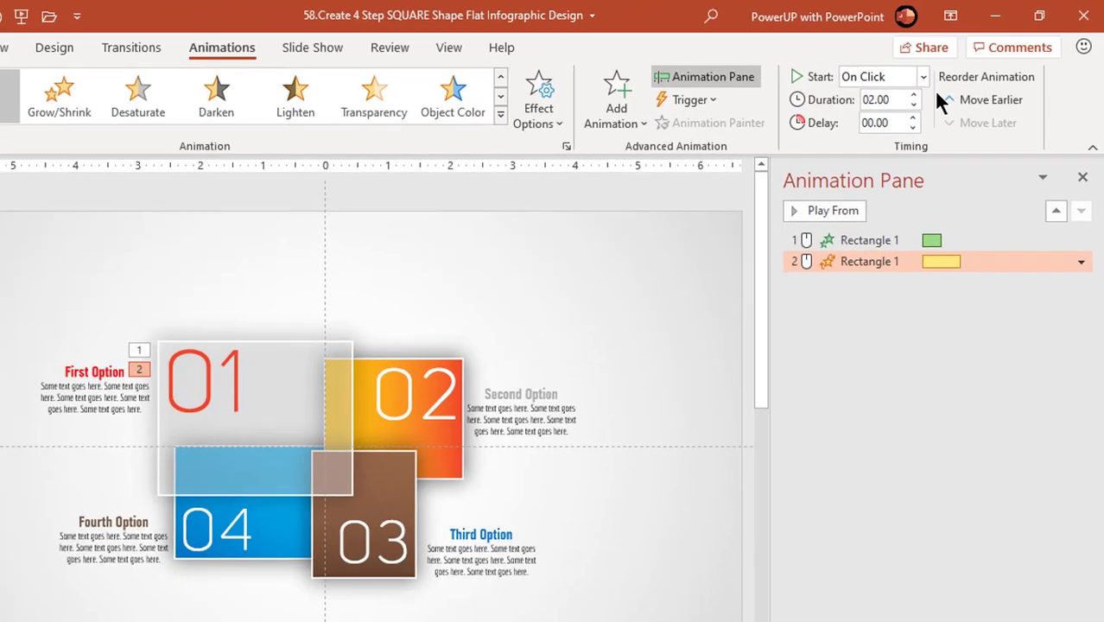
pyautogui.click(945, 64)
pyautogui.click(890, 145)
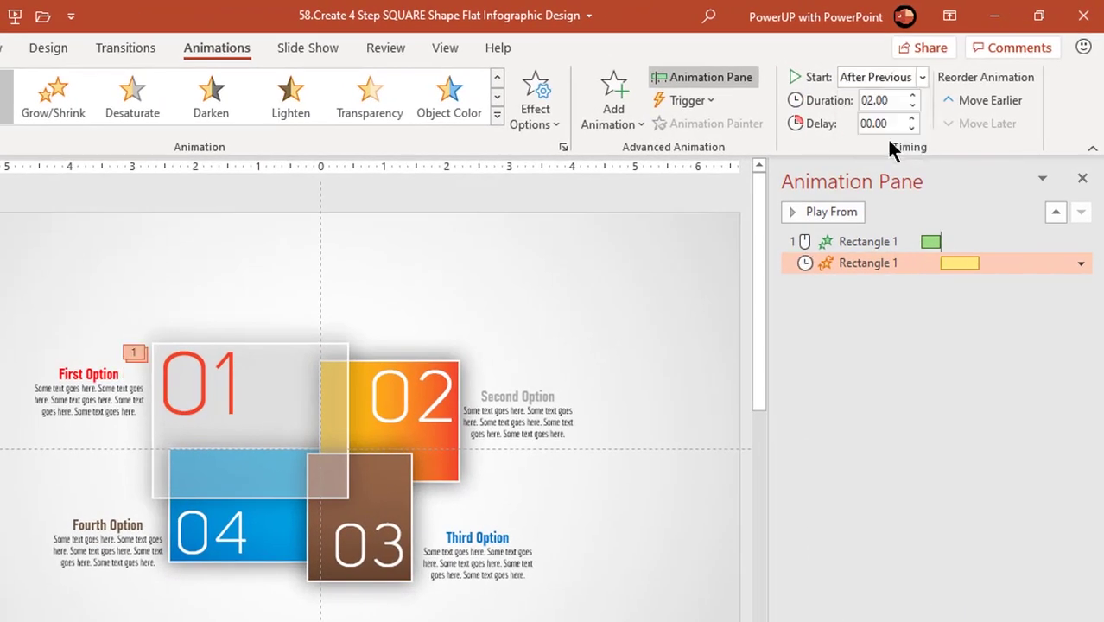
pyautogui.click(912, 106)
pyautogui.click(911, 105)
# Step: Set the Spin effect options to 180° Clockwise with a 0.8 sec bounce end
pyautogui.click(1080, 264)
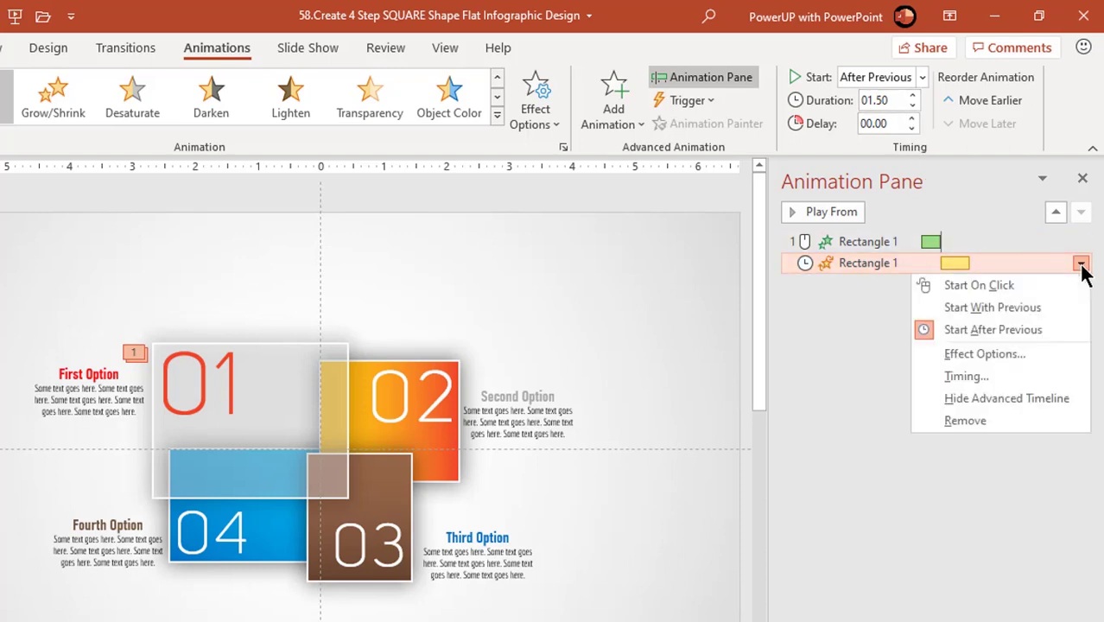
pyautogui.click(971, 354)
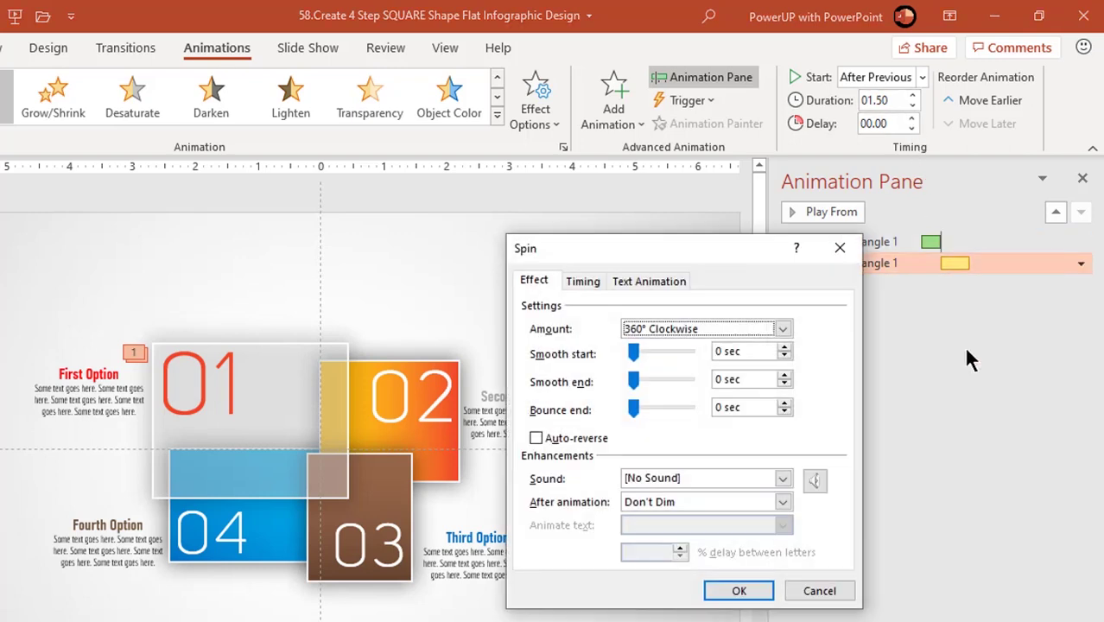
pyautogui.moveTo(673, 262); pyautogui.dragTo(789, 261)
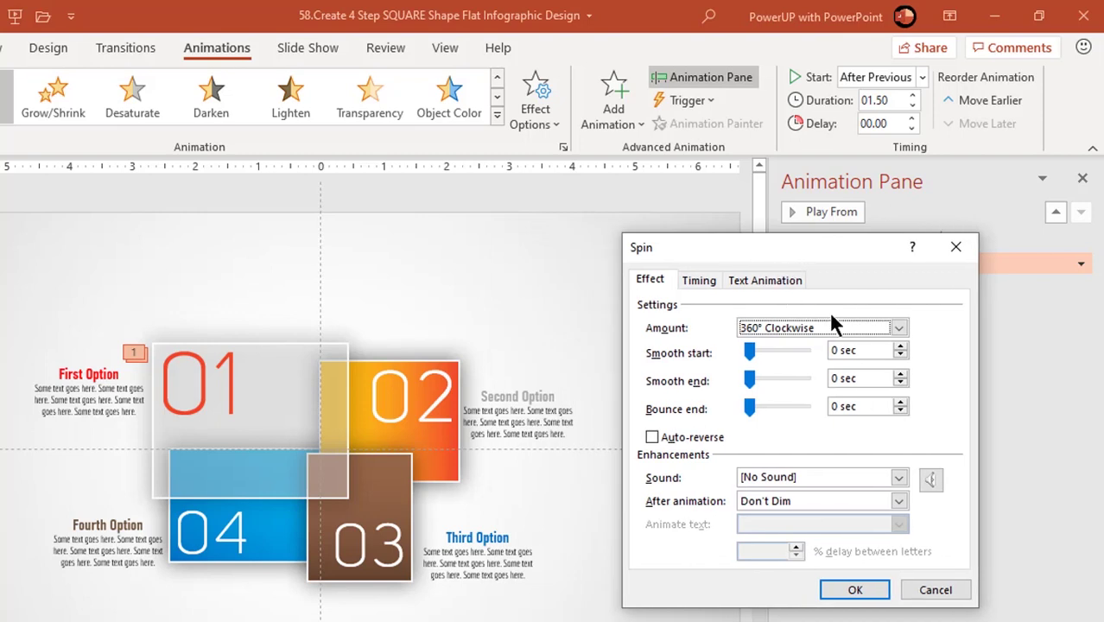
pyautogui.click(898, 328)
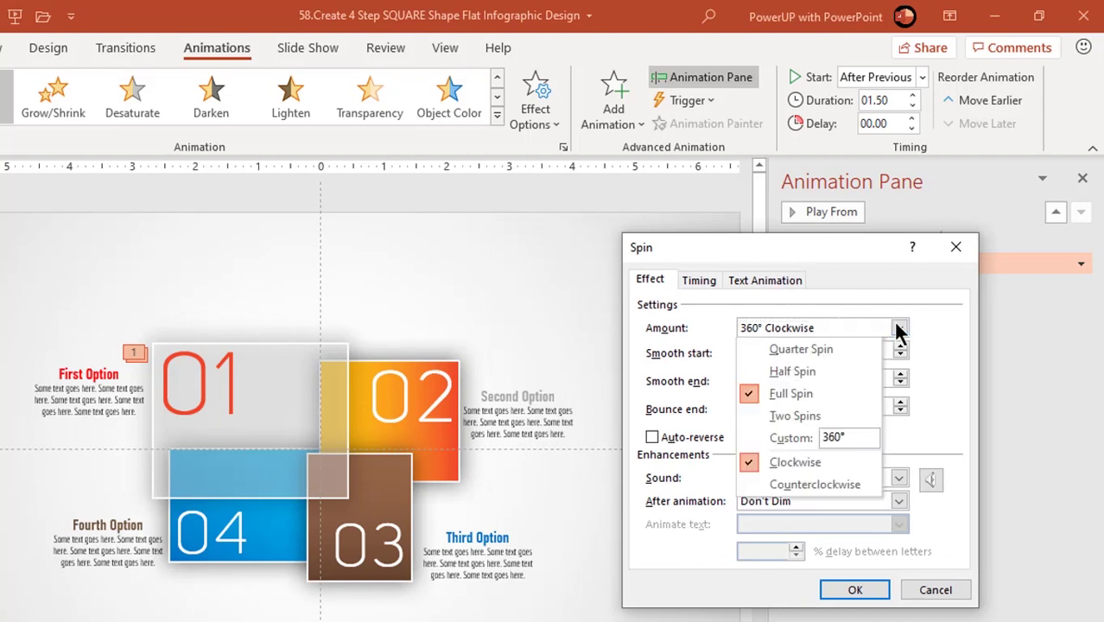
pyautogui.click(792, 370)
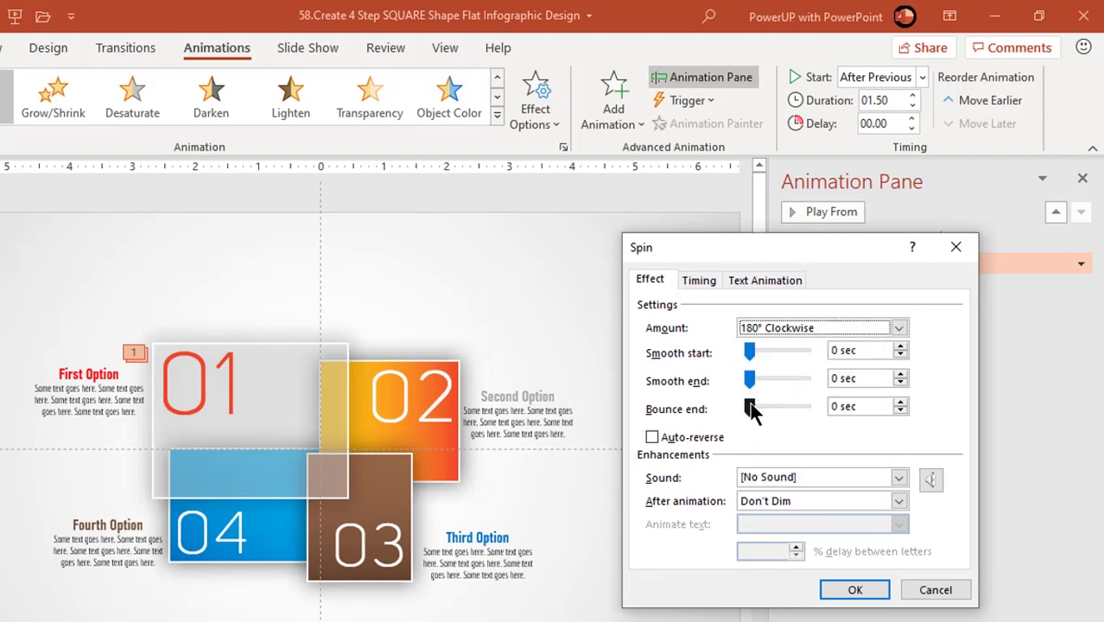
pyautogui.moveTo(751, 406); pyautogui.dragTo(779, 406)
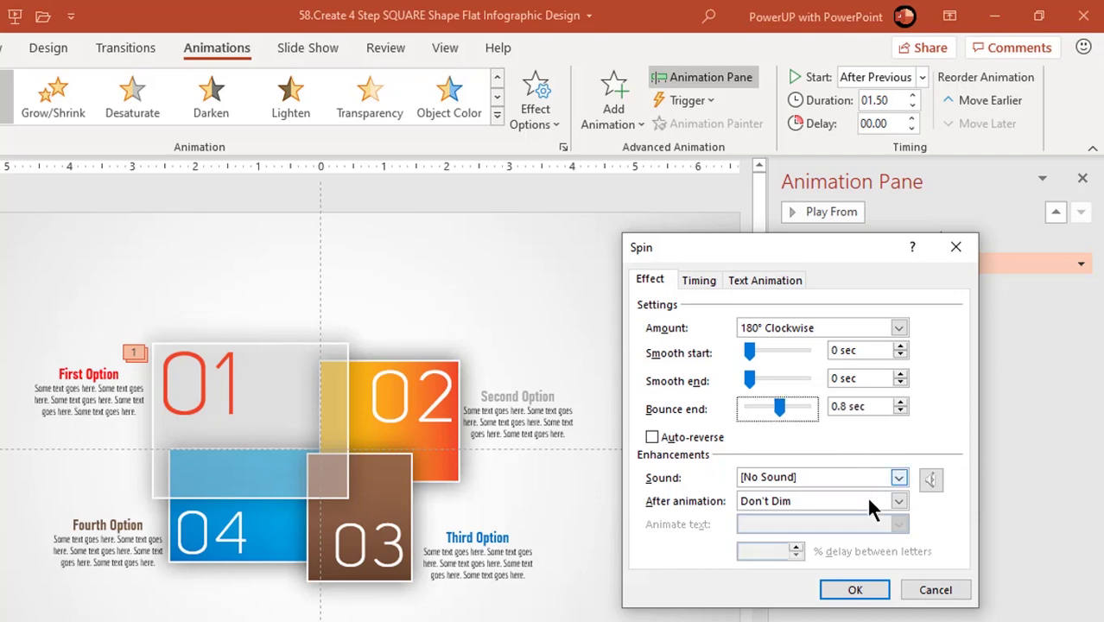
pyautogui.click(855, 590)
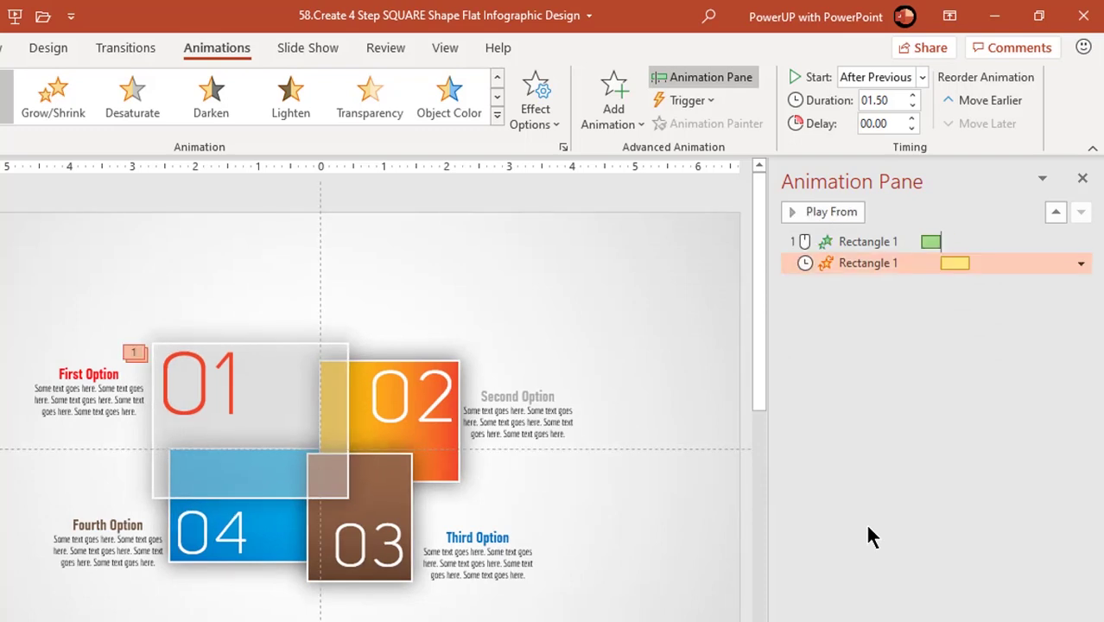
# Step: Add a Pulse emphasis to the 01 rectangle, starting With Previous after a 0.75-second delay
pyautogui.click(293, 350)
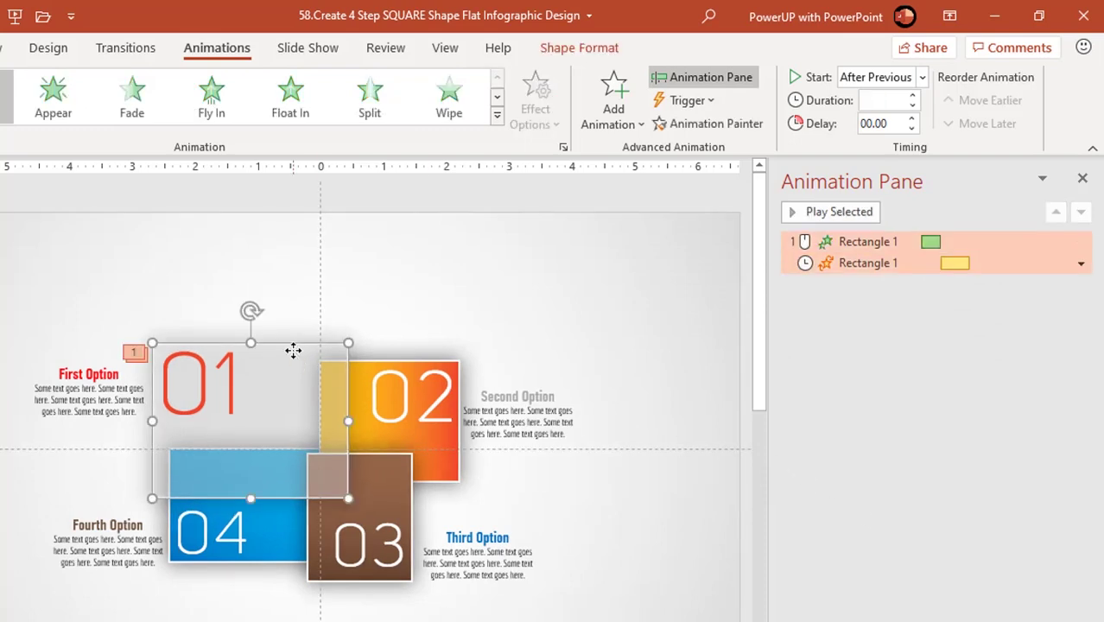
pyautogui.click(602, 126)
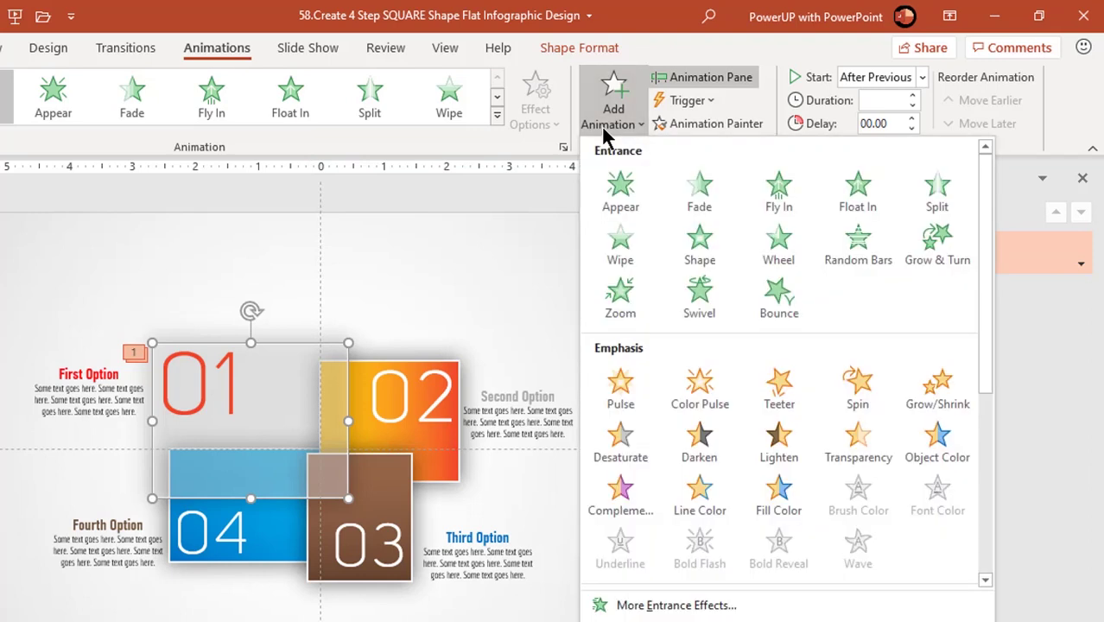
pyautogui.click(620, 399)
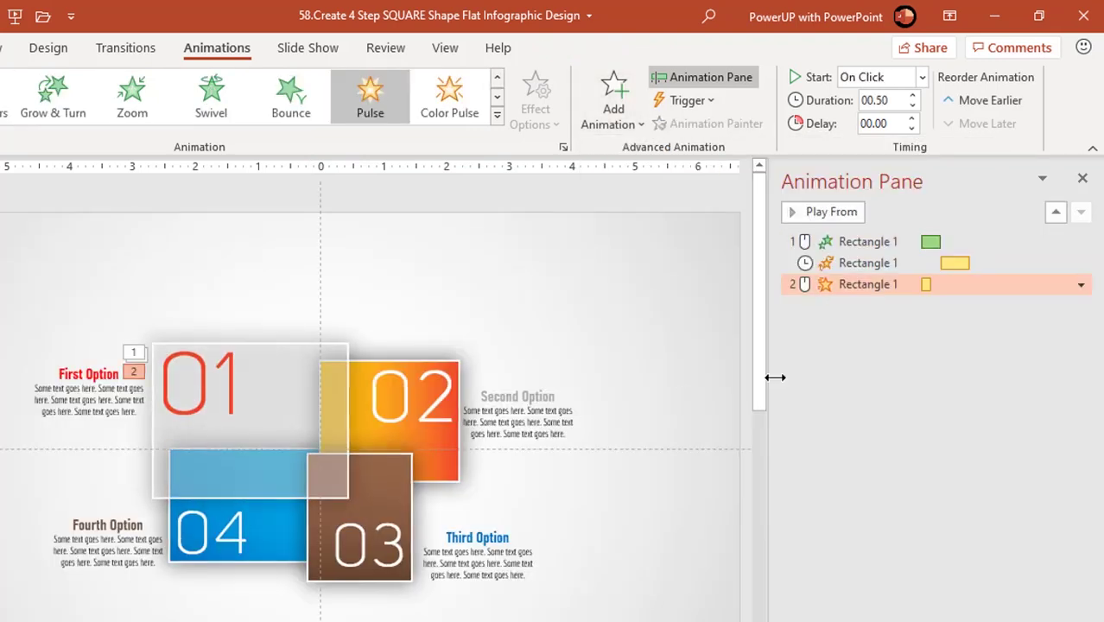
pyautogui.click(921, 77)
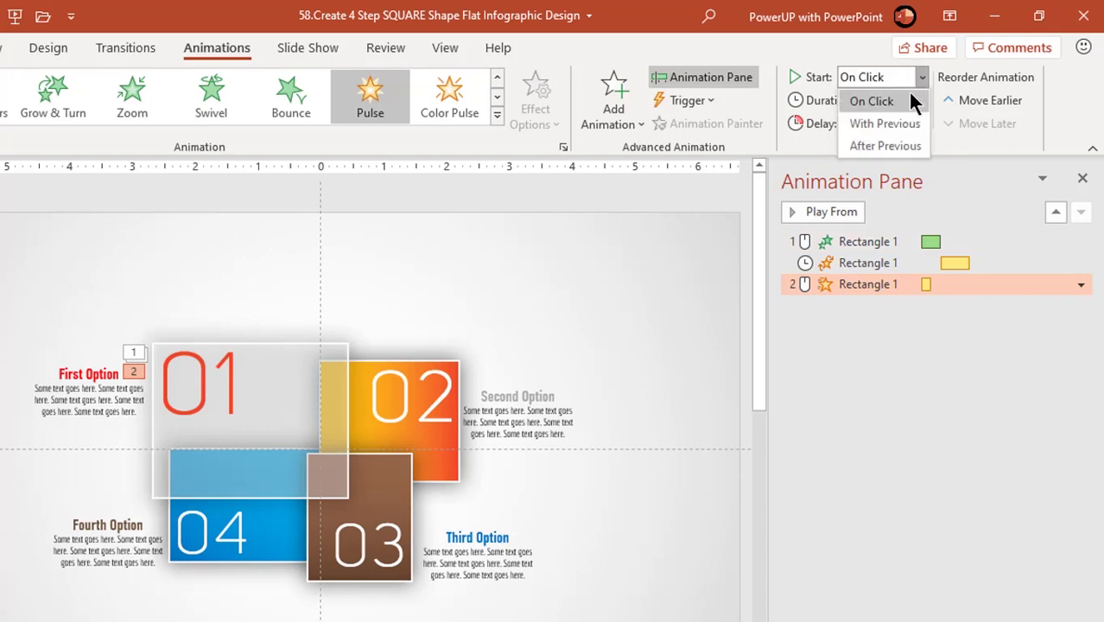
pyautogui.click(890, 123)
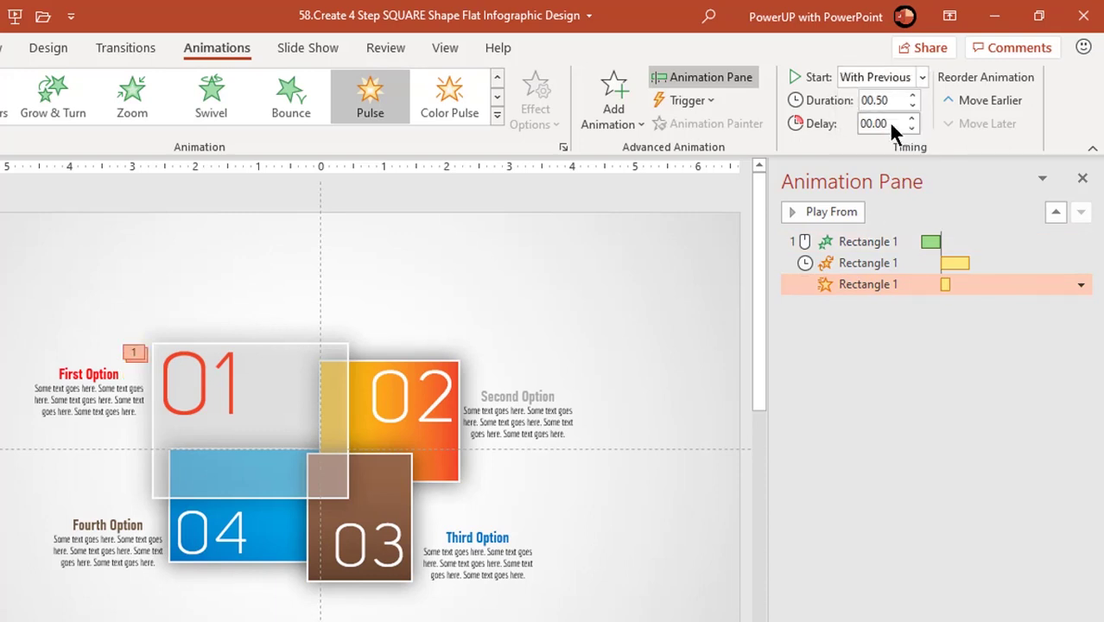
pyautogui.click(912, 119)
pyautogui.click(911, 118)
pyautogui.click(912, 119)
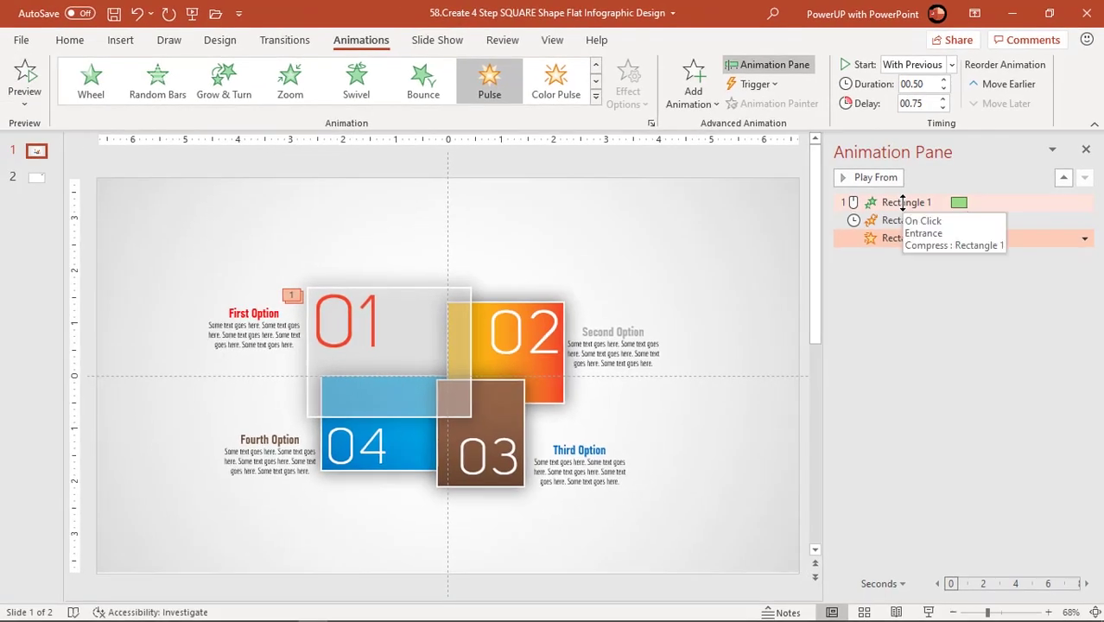
# Step: Preview the rectangle's animations, then give the 01 number and First Option text a Zoom entrance
pyautogui.click(866, 245)
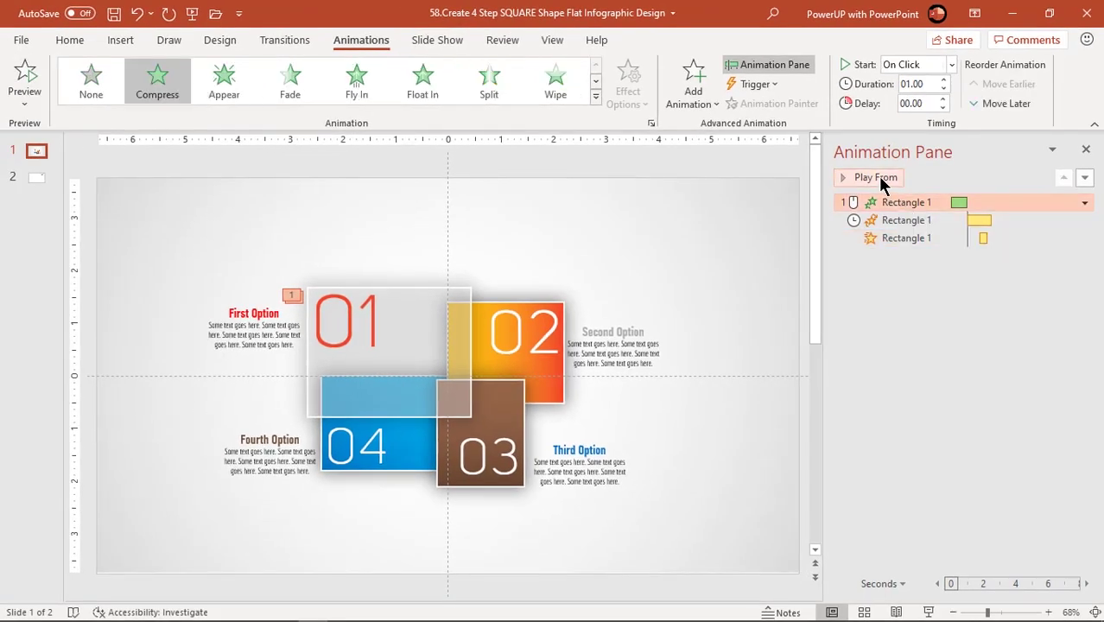
pyautogui.click(878, 176)
pyautogui.click(358, 322)
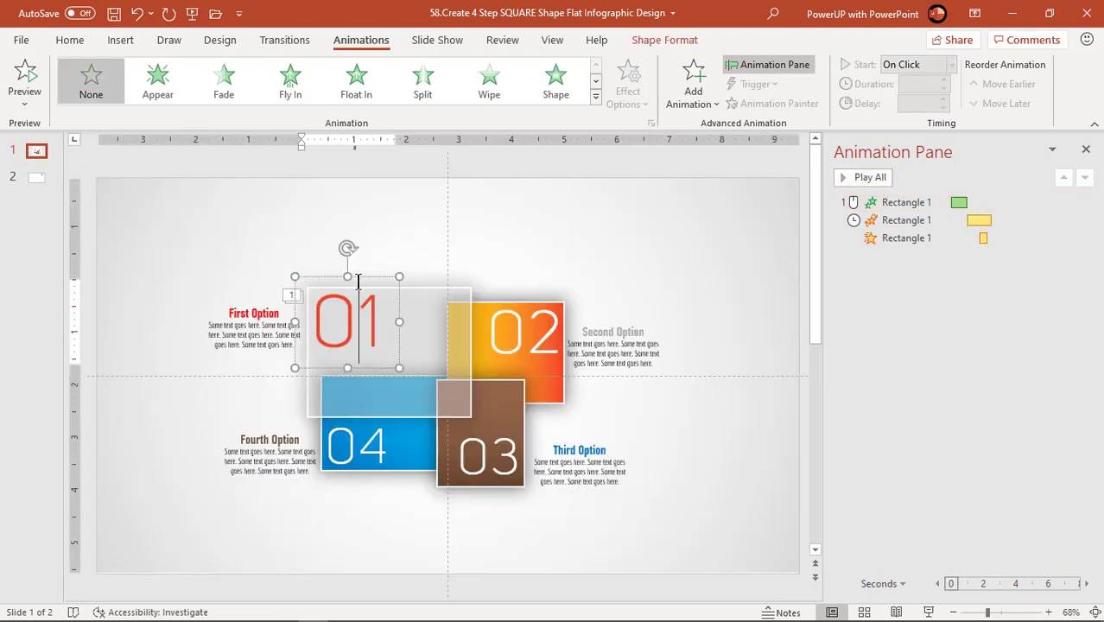
pyautogui.click(361, 277)
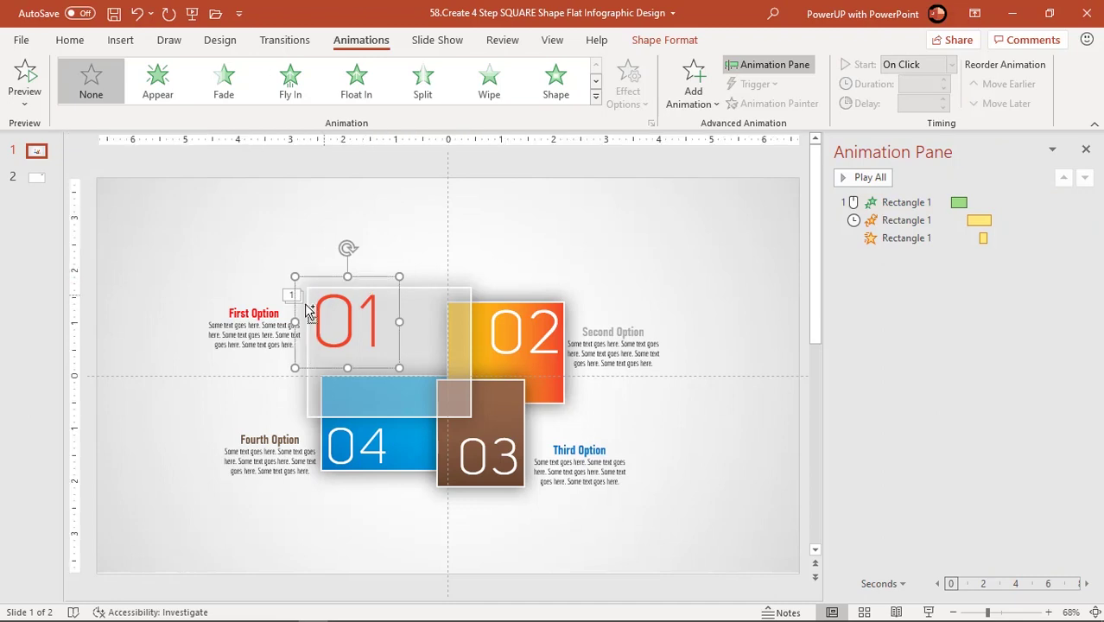
pyautogui.keyDown('shift'); pyautogui.click(264, 328); pyautogui.keyUp('shift')
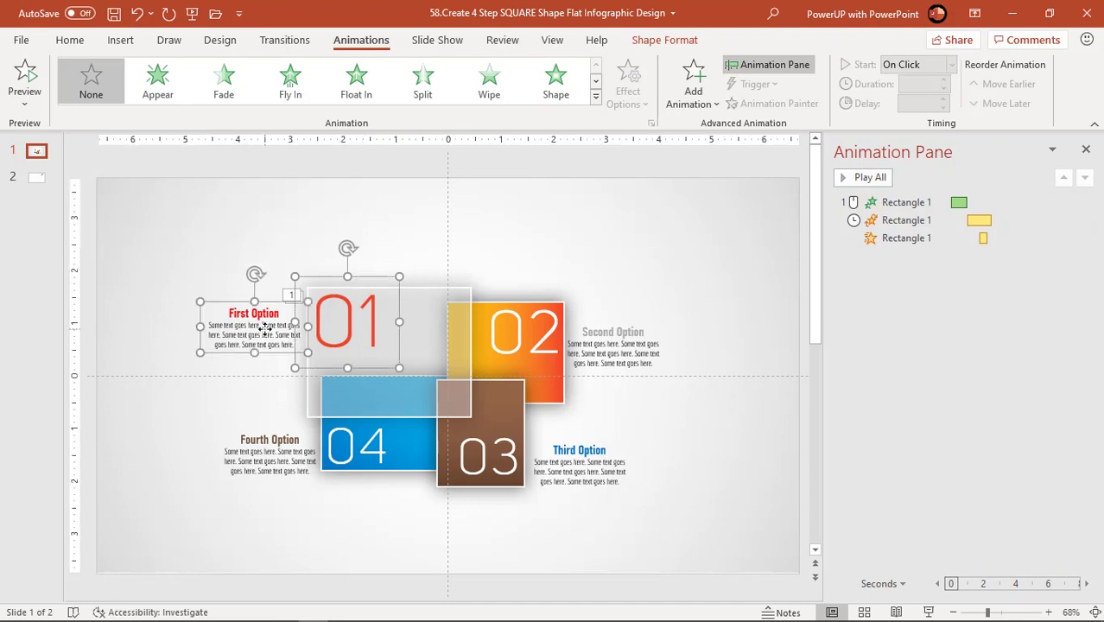
pyautogui.click(594, 98)
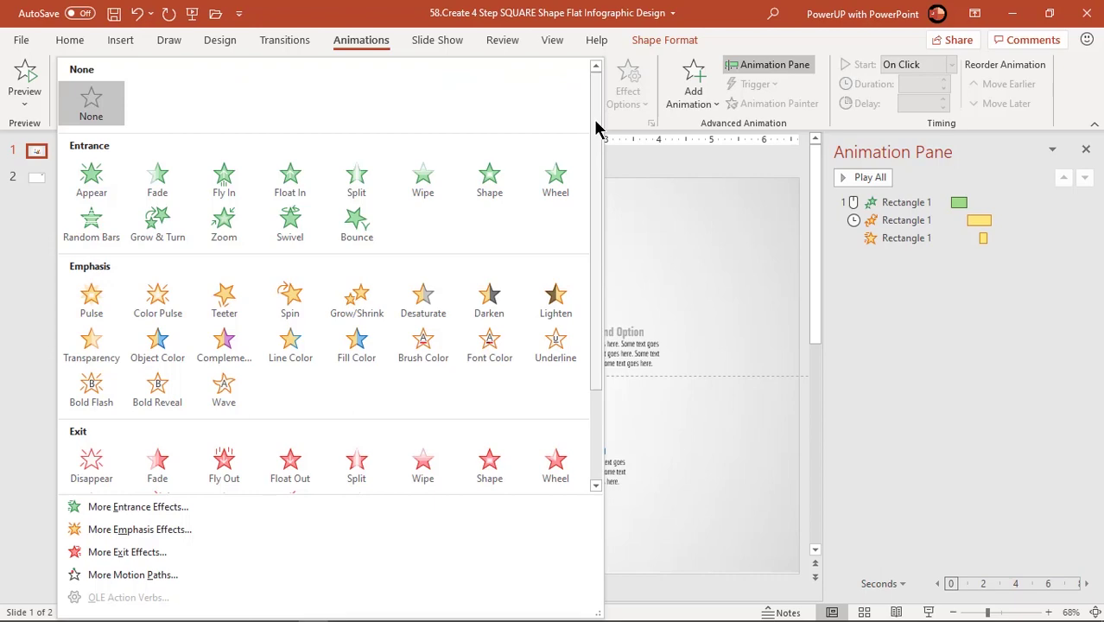
pyautogui.click(224, 226)
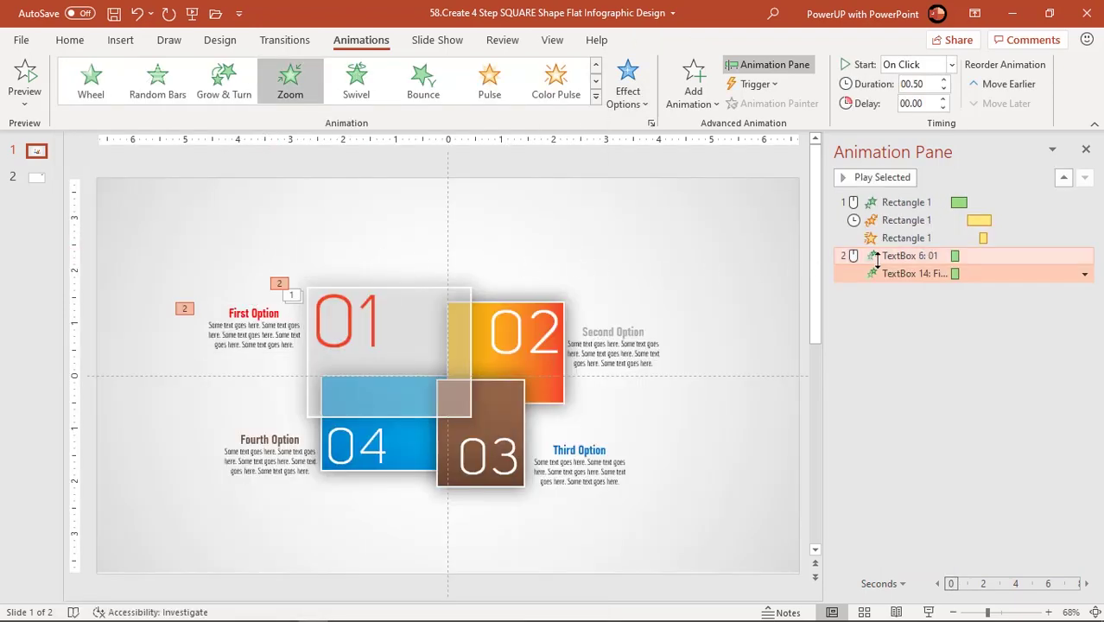
# Step: Set the 01 text's Zoom to start After Previous and preview the whole sequence
pyautogui.click(881, 256)
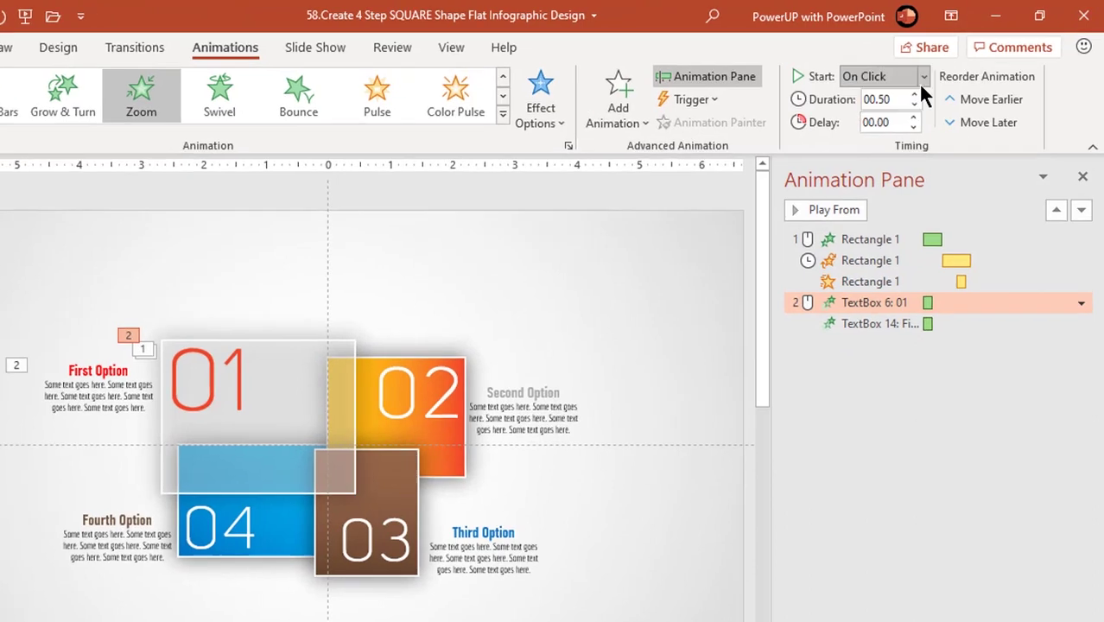
pyautogui.click(920, 81)
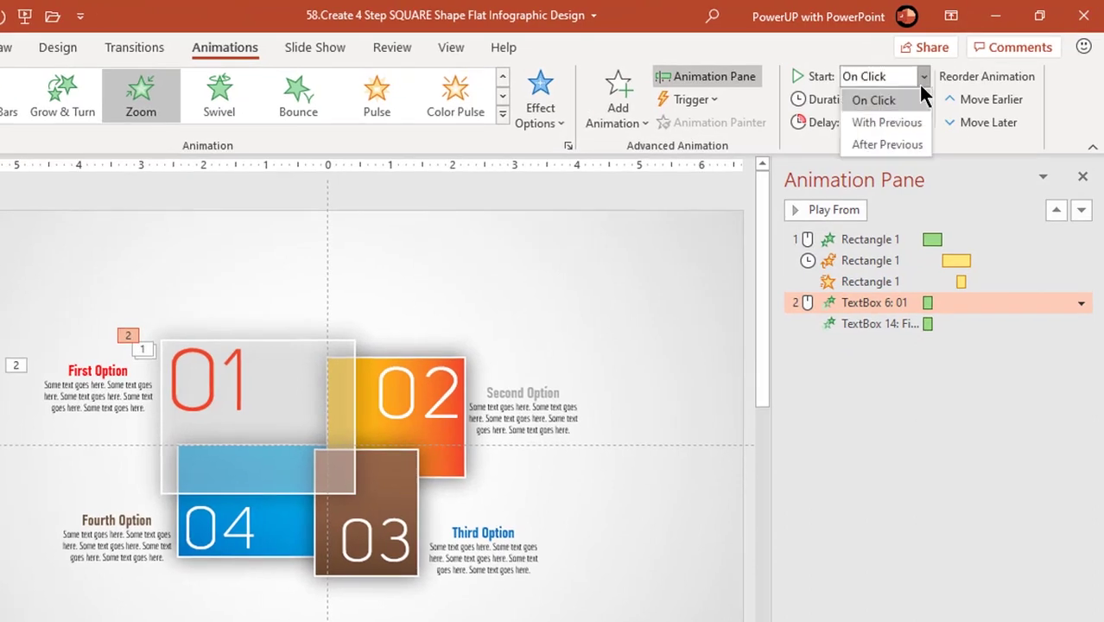
pyautogui.click(893, 141)
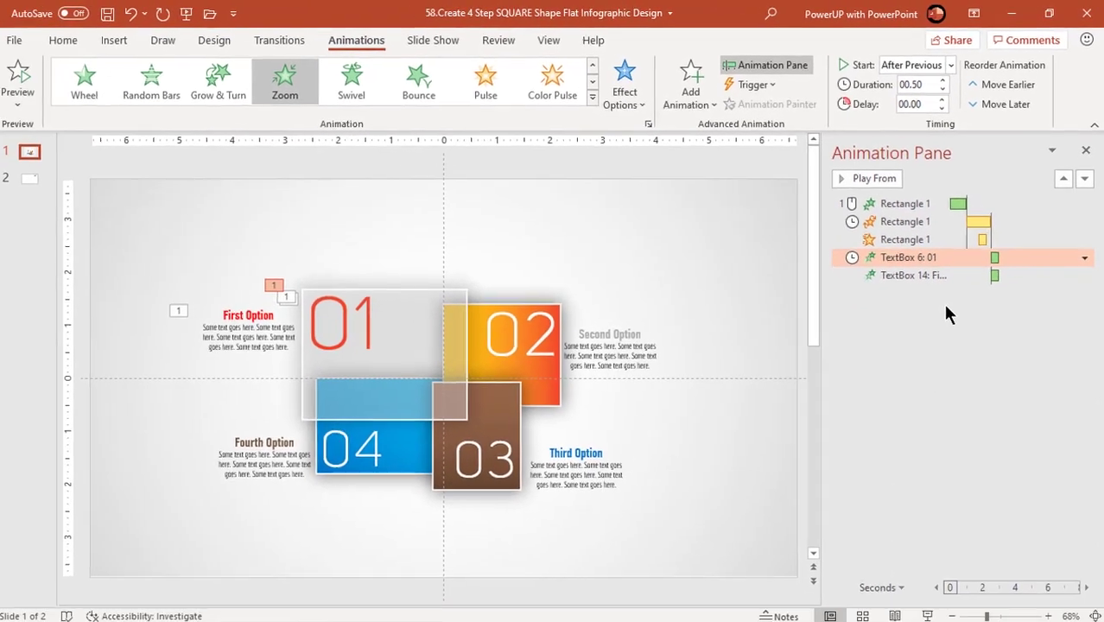
pyautogui.click(861, 221)
pyautogui.click(876, 178)
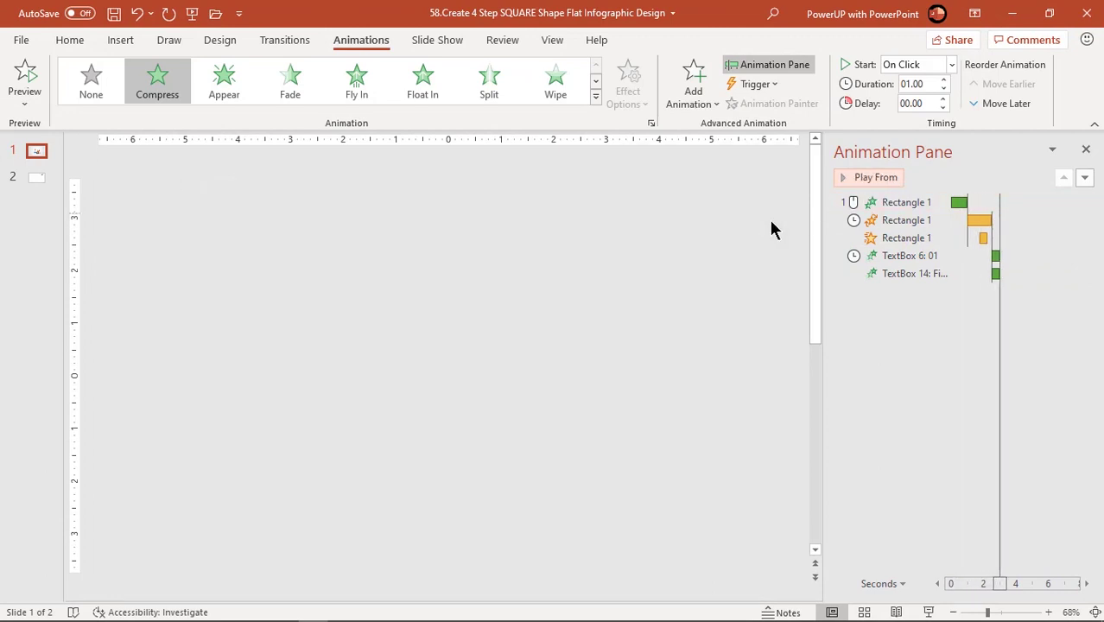
pyautogui.click(728, 234)
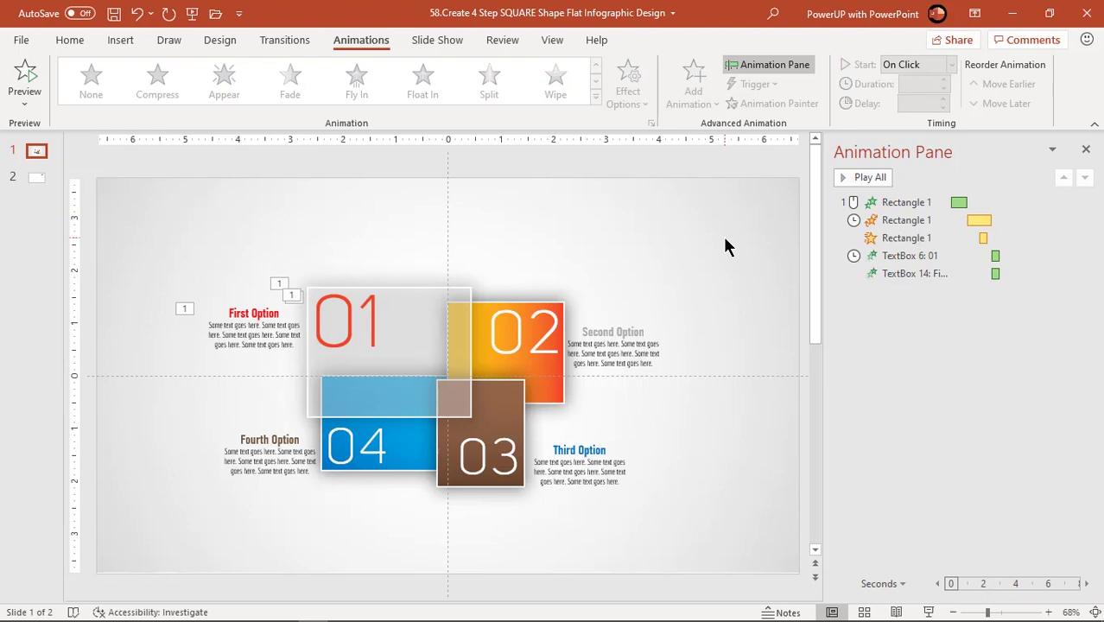
# Step: Copy the 01 rectangle's animations onto the orange 02 rectangle with Animation Painter
pyautogui.click(464, 287)
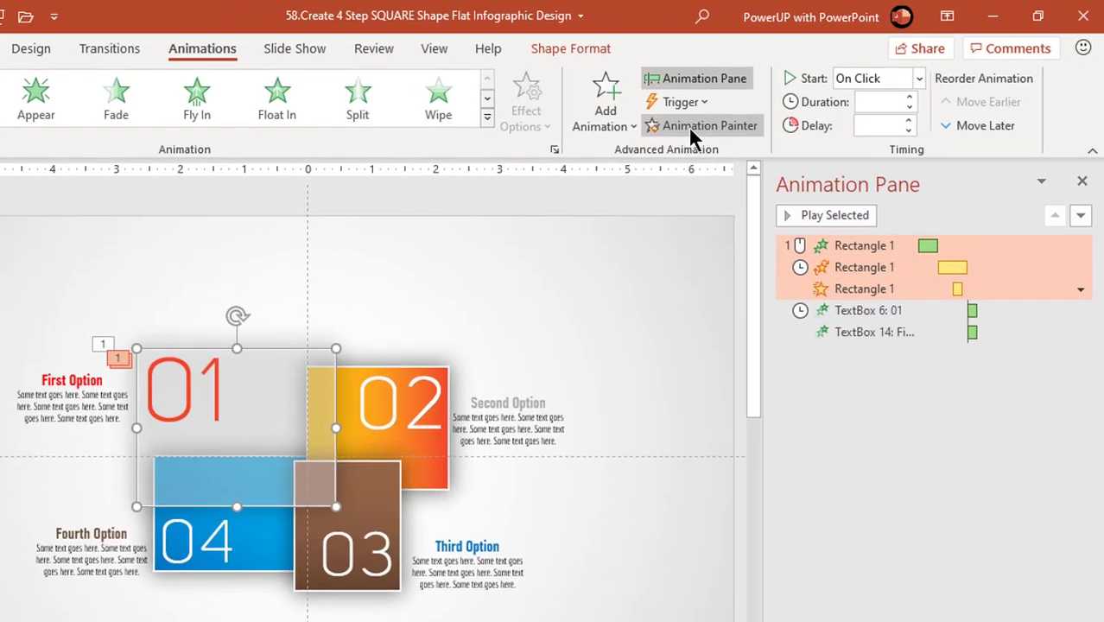
pyautogui.click(687, 125)
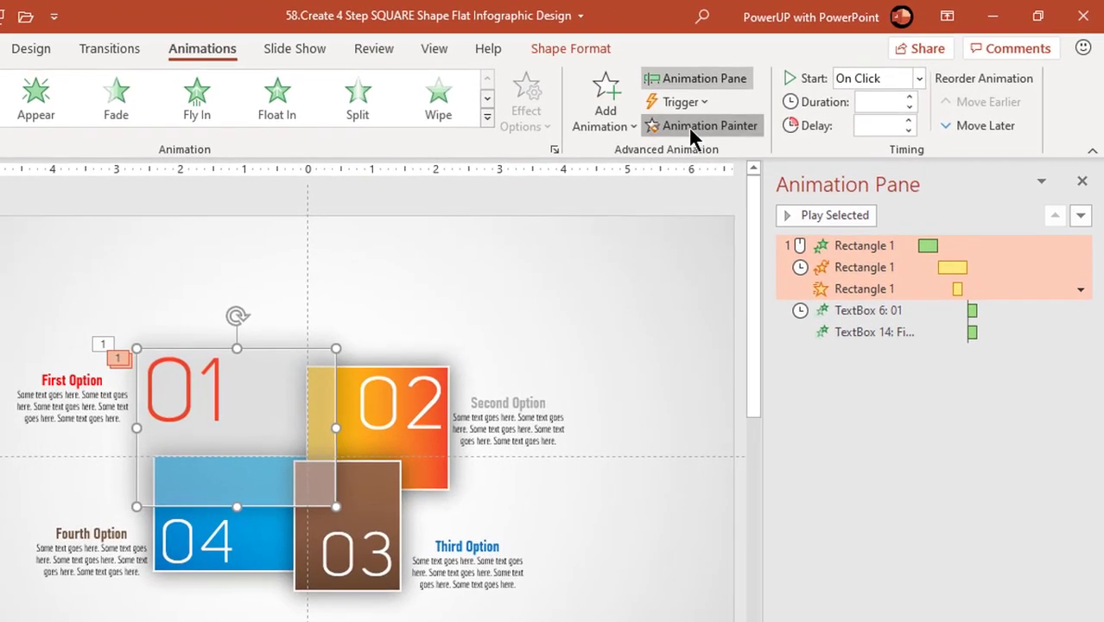
pyautogui.click(428, 458)
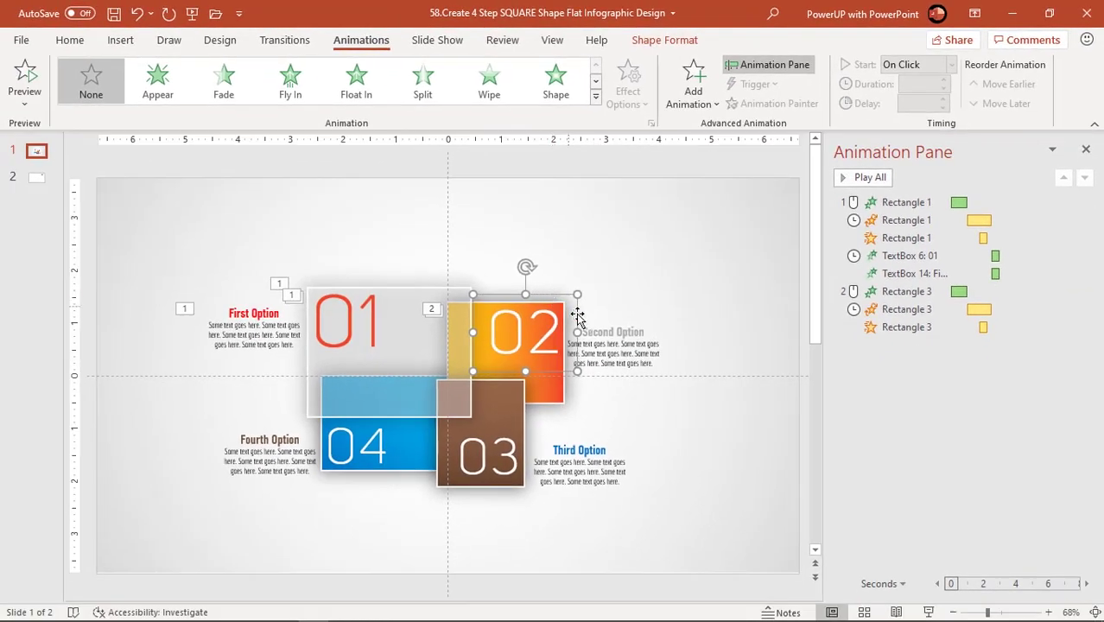
# Step: Give the 02 number and Second Option text a Zoom entrance starting After Previous
pyautogui.keyDown('shift'); pyautogui.click(612, 352); pyautogui.keyUp('shift')
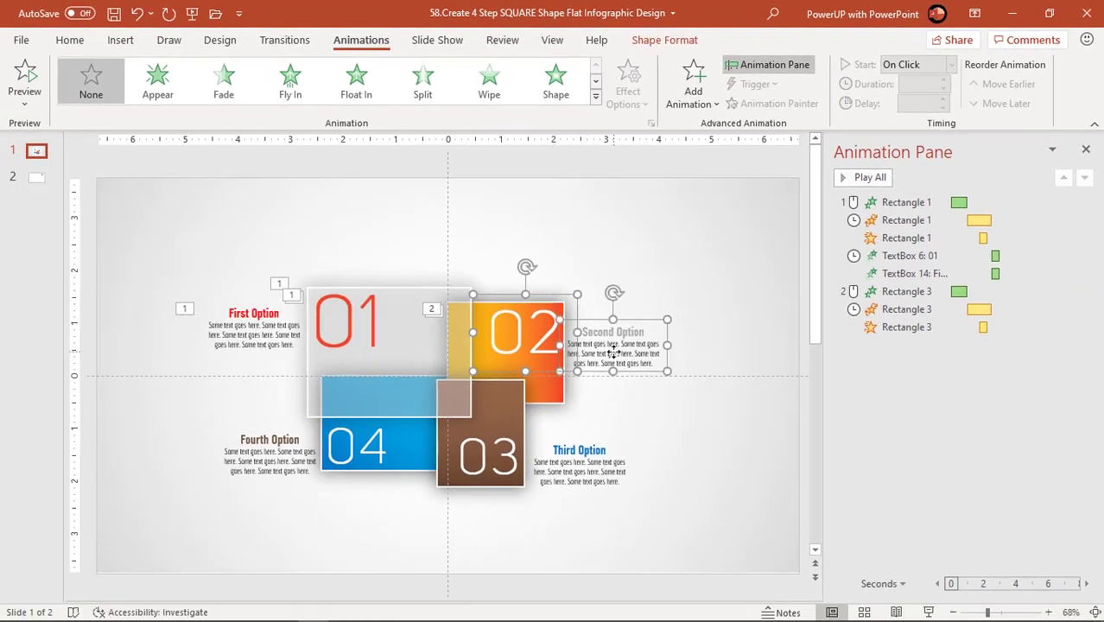
pyautogui.click(595, 96)
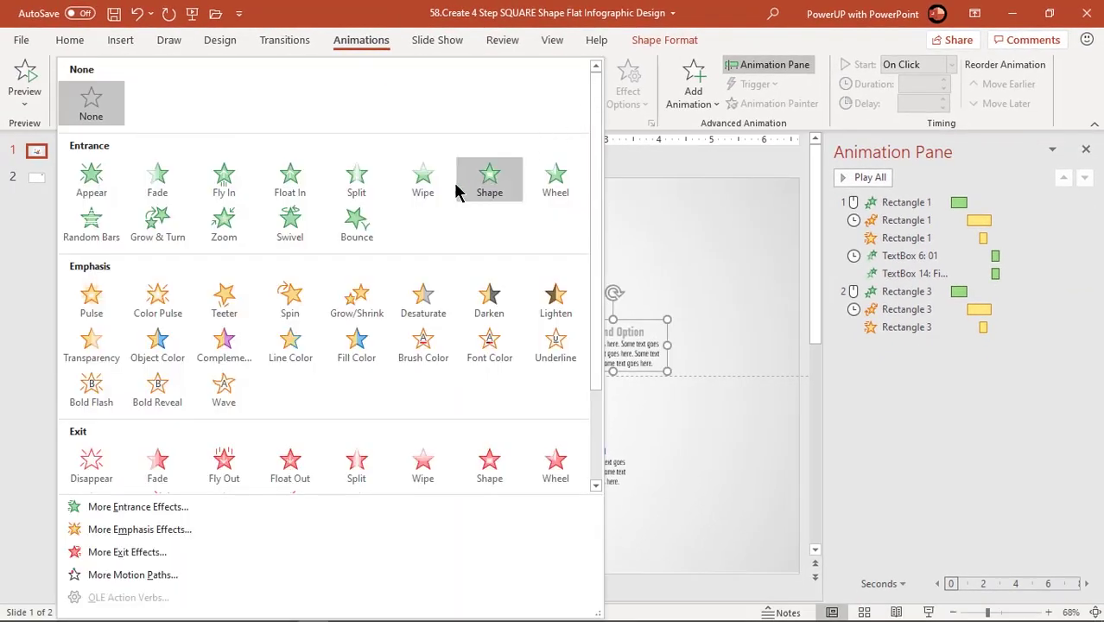
pyautogui.click(233, 229)
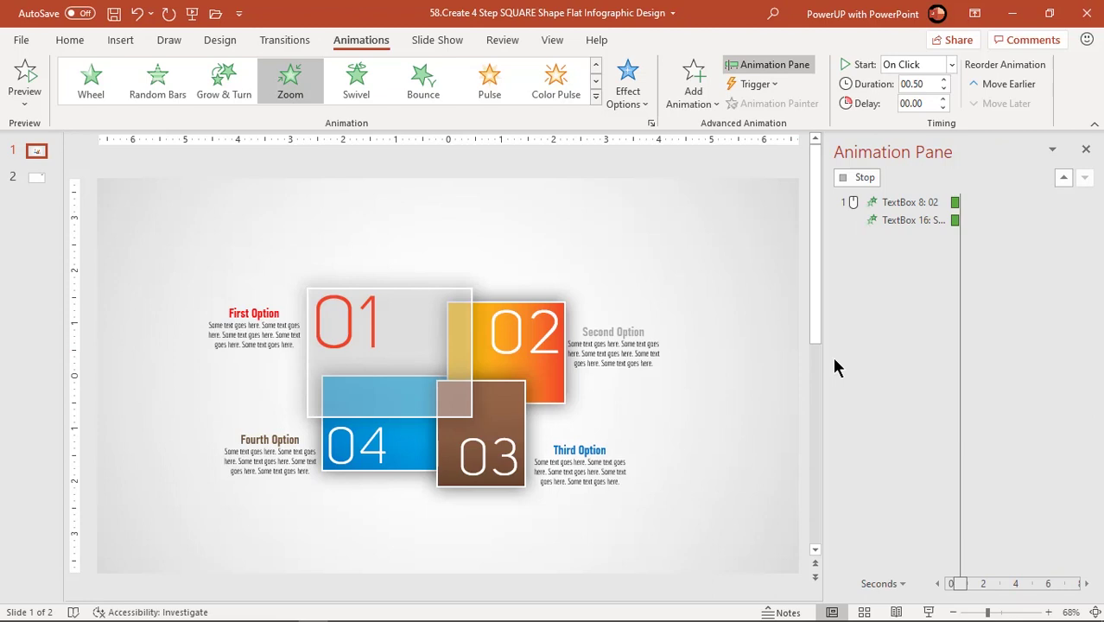
pyautogui.click(862, 346)
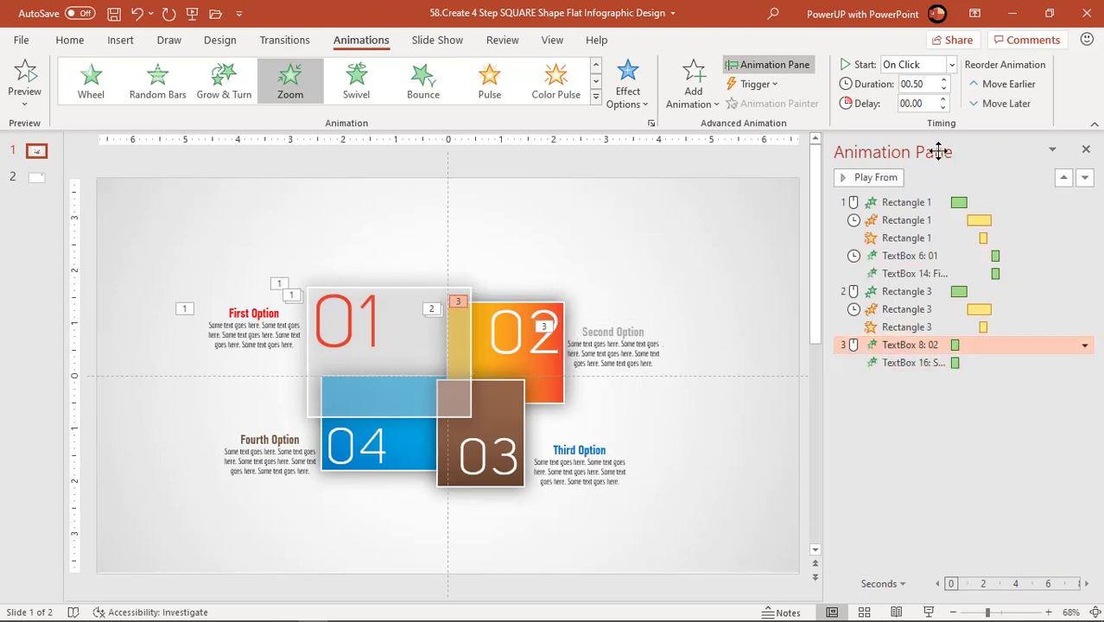
pyautogui.click(951, 64)
pyautogui.click(921, 122)
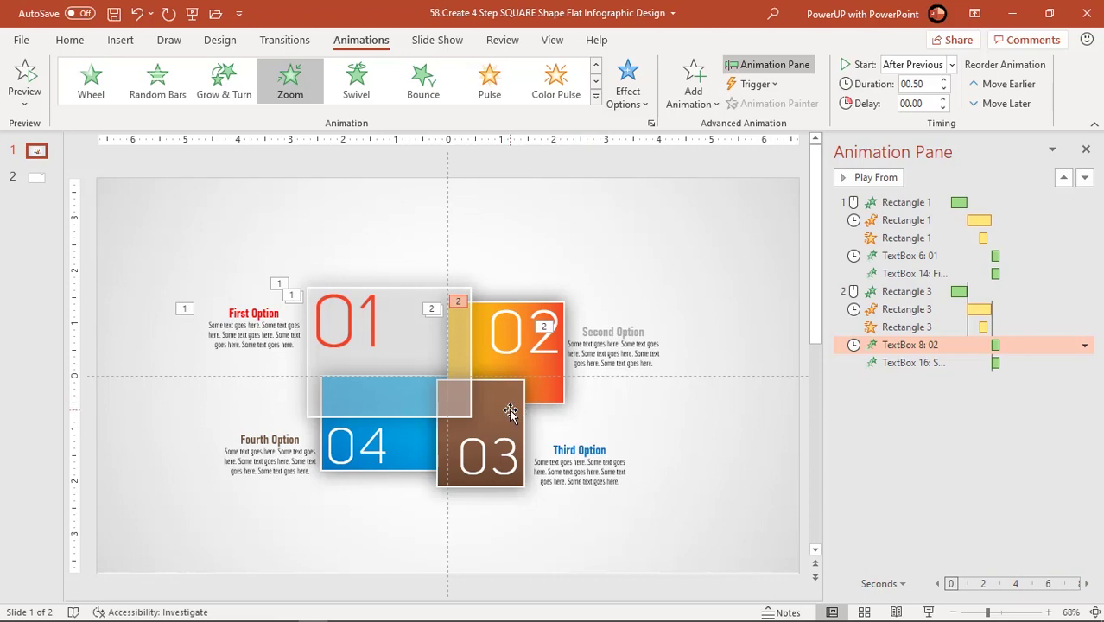
# Step: Copy the 02 rectangle's animations onto the brown 03 square with Animation Painter
pyautogui.click(541, 400)
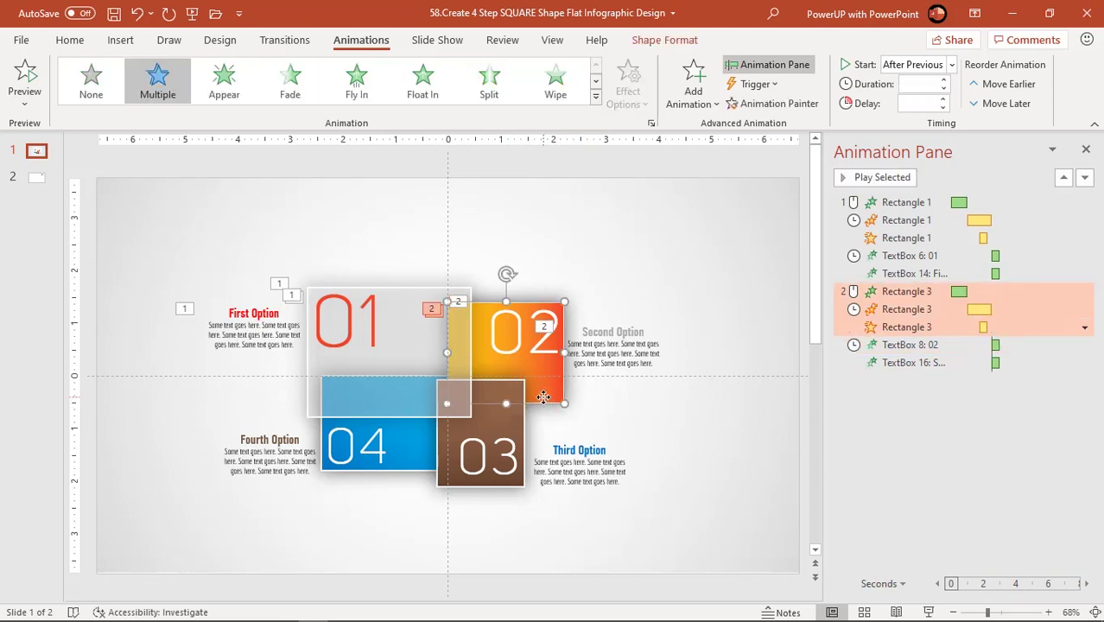
pyautogui.click(773, 102)
pyautogui.click(497, 422)
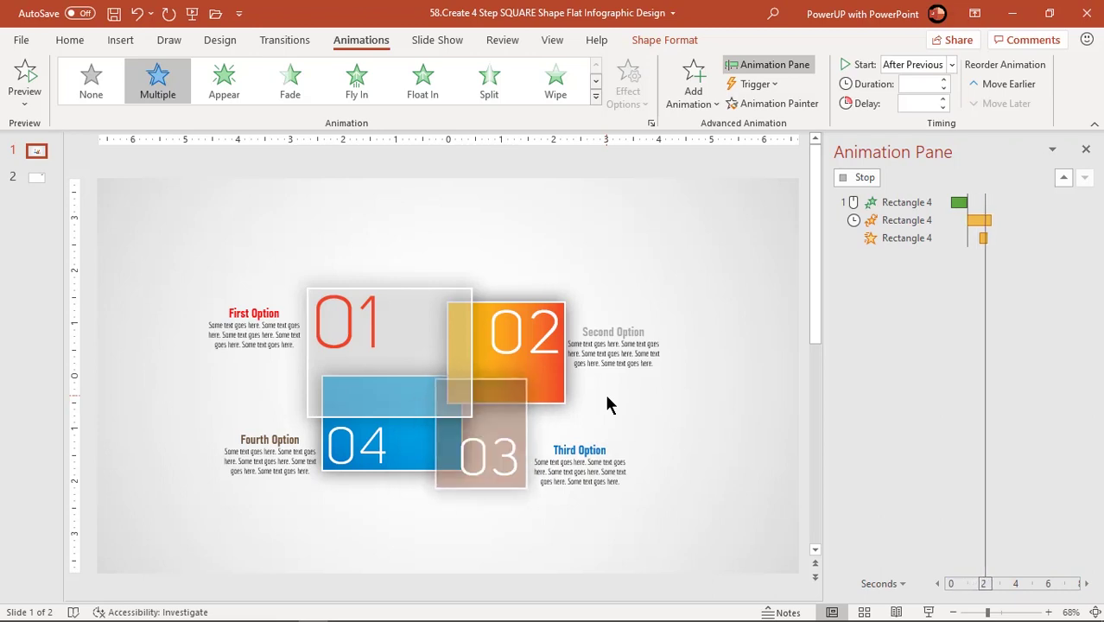
# Step: Give the 03 number and Third Option text a Zoom entrance starting After Previous
pyautogui.click(505, 429)
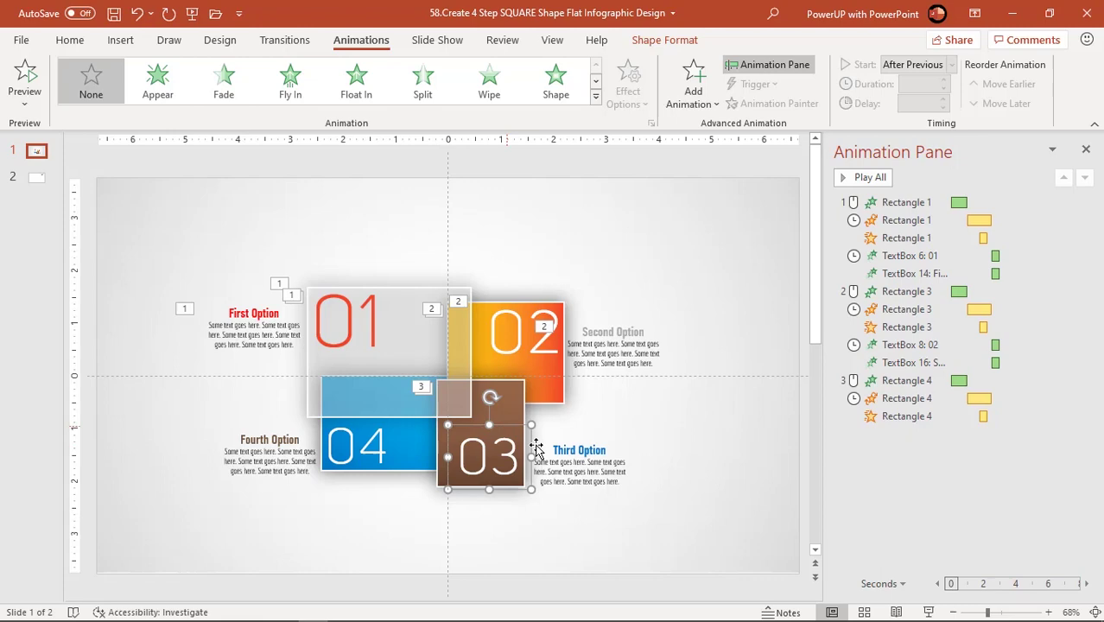
pyautogui.keyDown('shift'); pyautogui.click(569, 466); pyautogui.keyUp('shift')
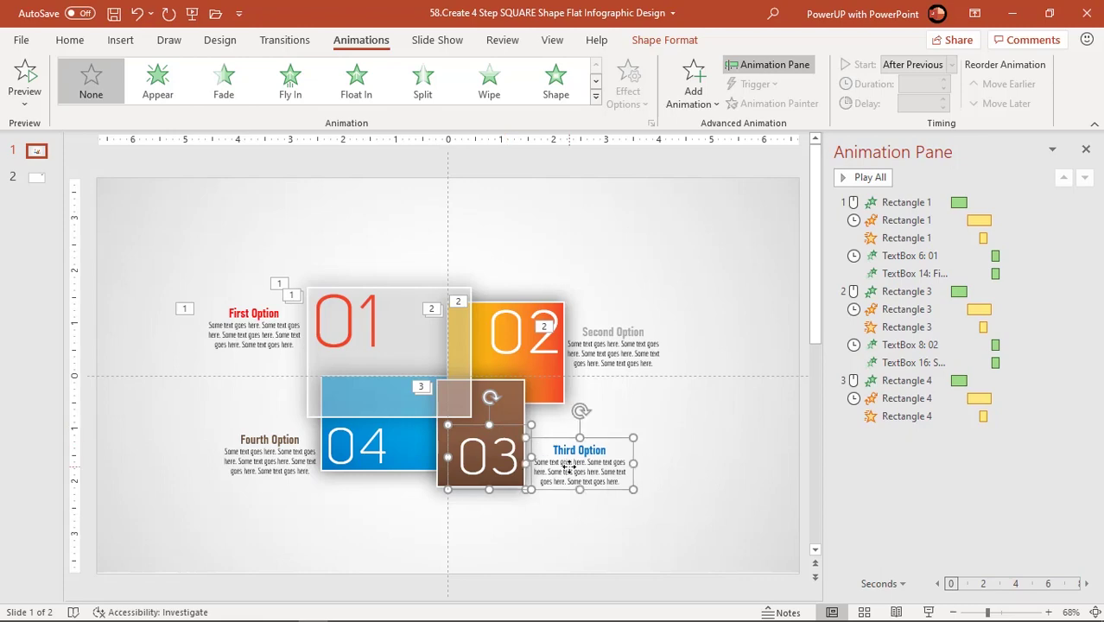
pyautogui.click(595, 98)
pyautogui.click(227, 226)
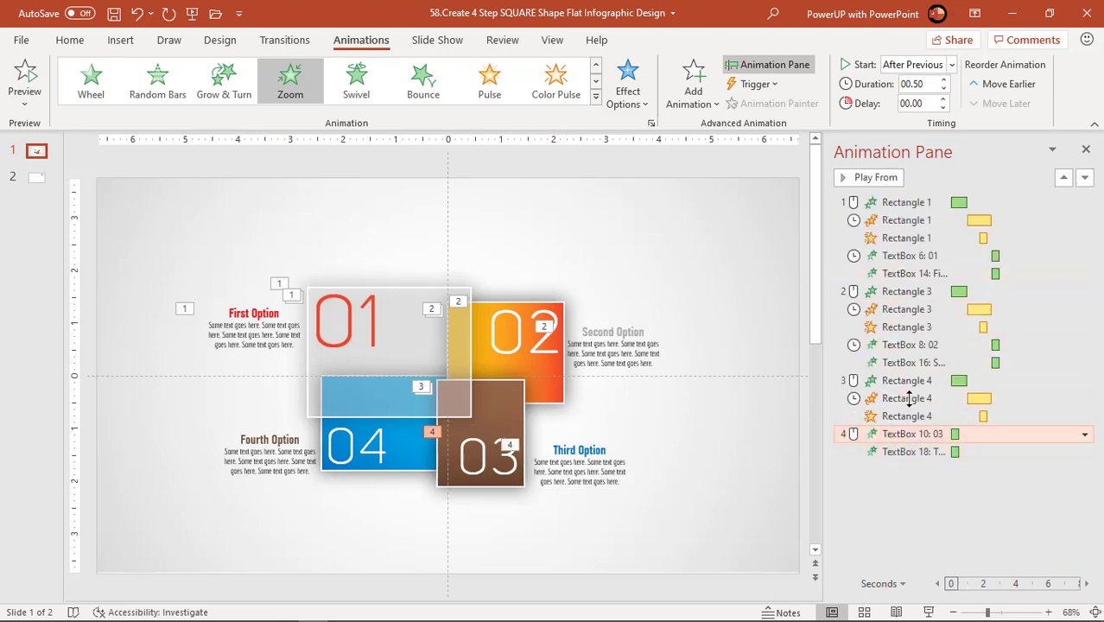
pyautogui.click(951, 65)
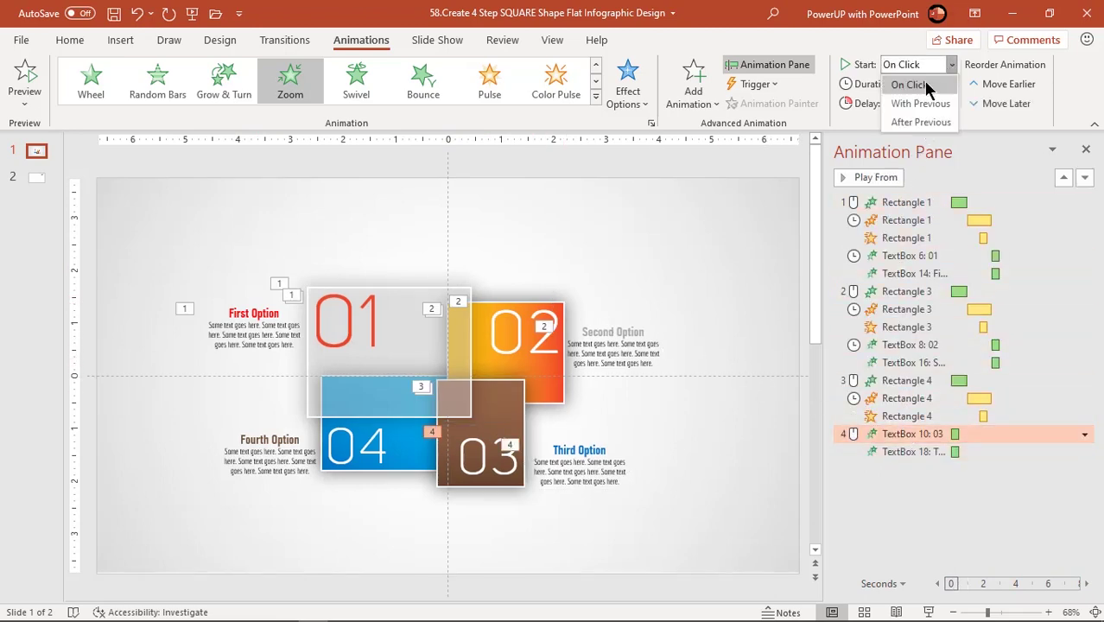
pyautogui.click(909, 122)
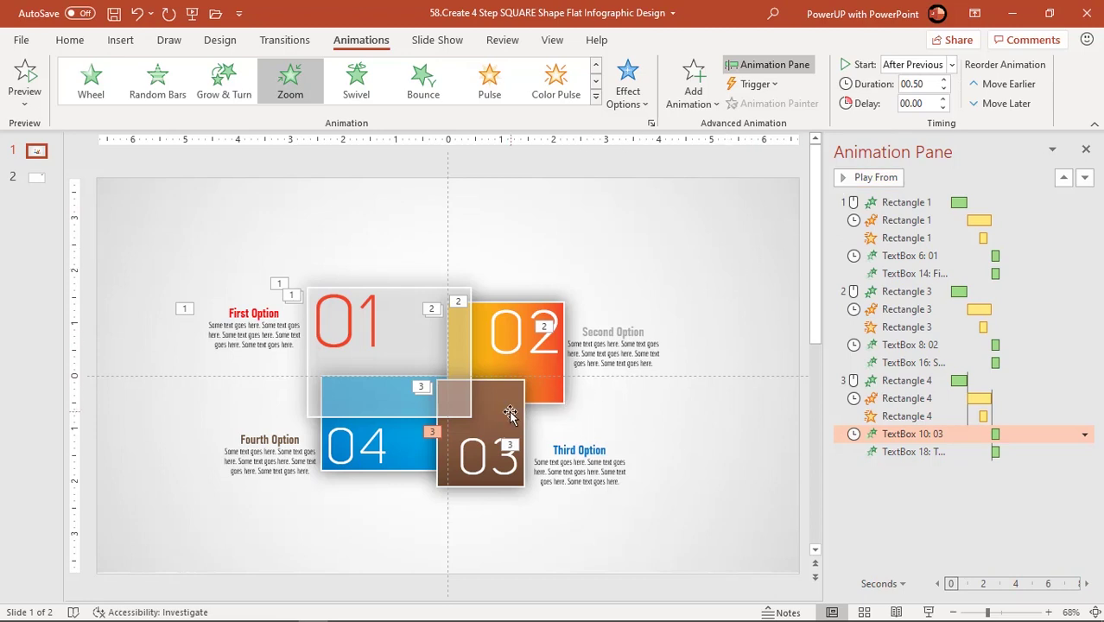
pyautogui.click(504, 419)
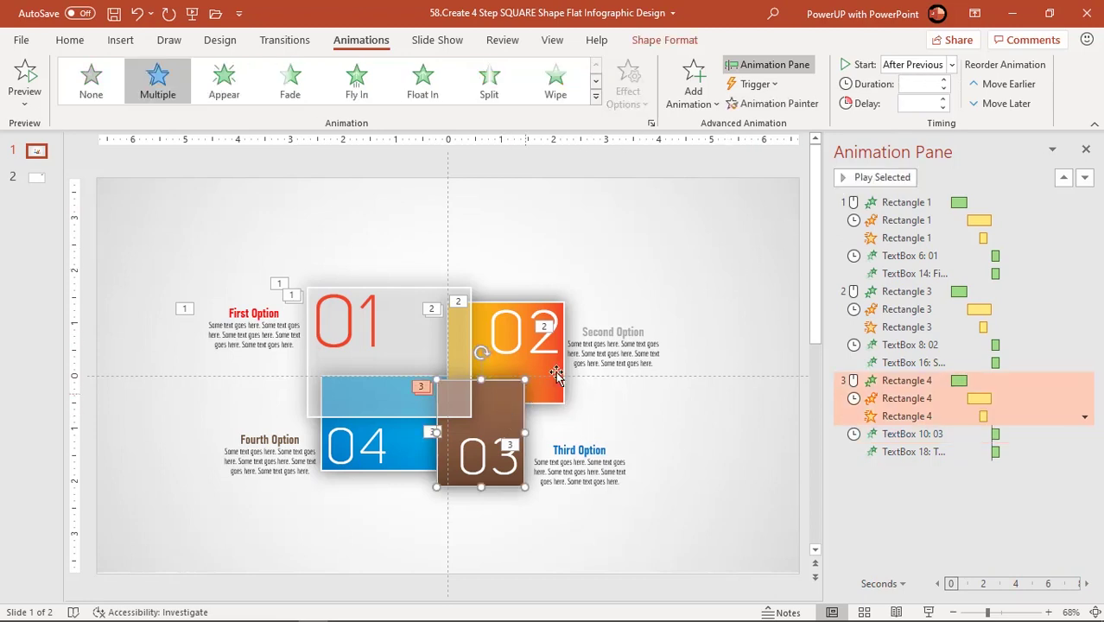
# Step: Paint the 03 square's animations onto the blue 04 rectangle; zoom in 04 and Fourth Option After Previous
pyautogui.click(771, 104)
pyautogui.click(418, 469)
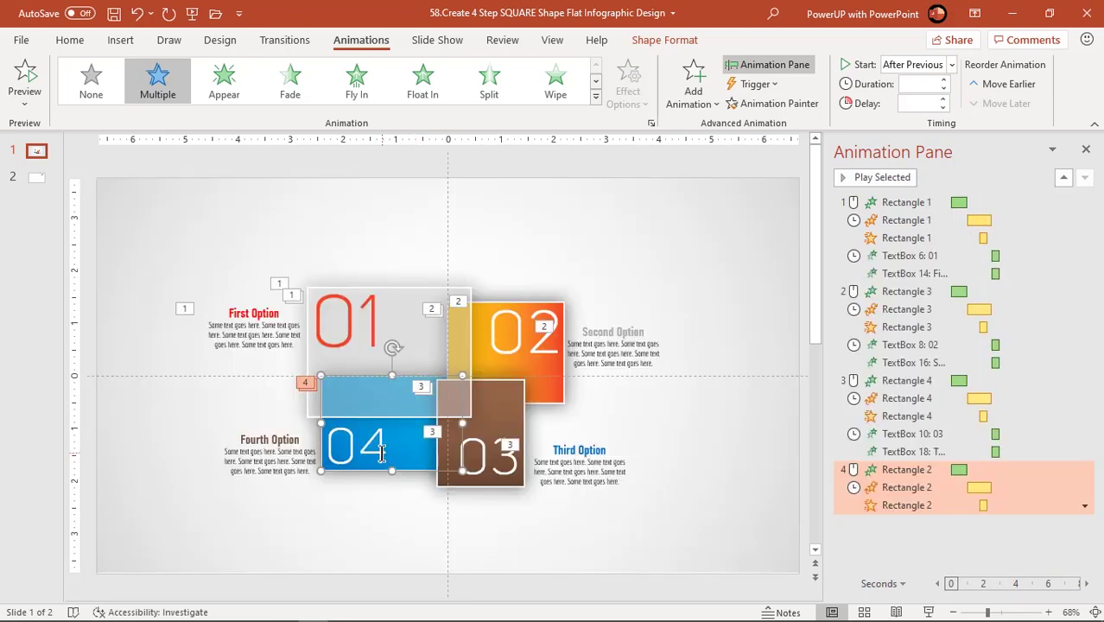
pyautogui.click(381, 454)
pyautogui.keyDown('shift'); pyautogui.click(274, 458); pyautogui.keyUp('shift')
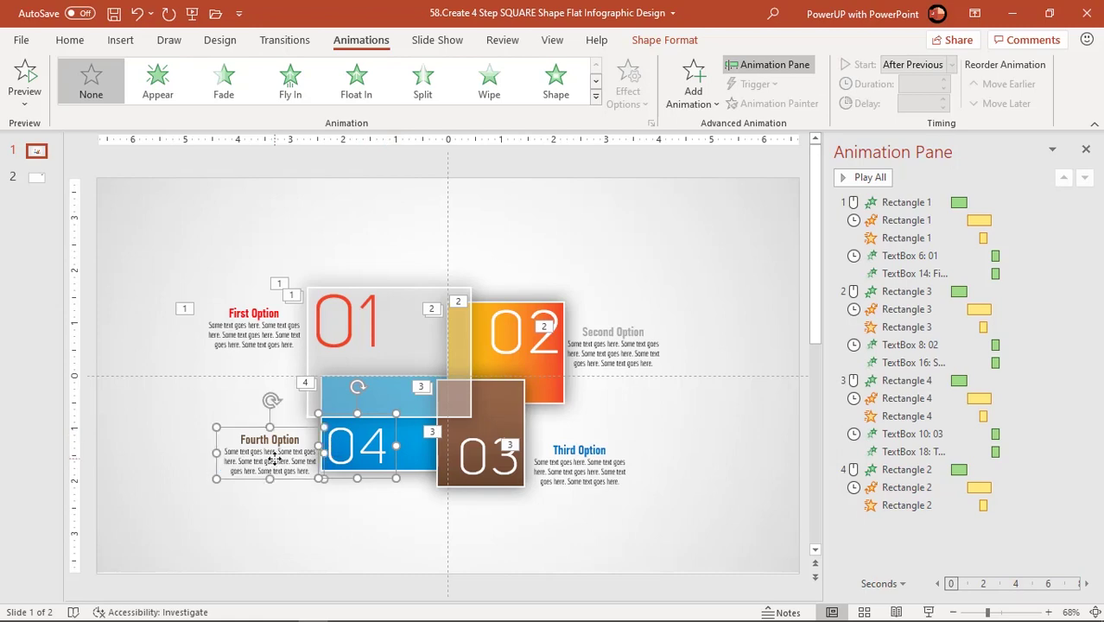
pyautogui.click(595, 97)
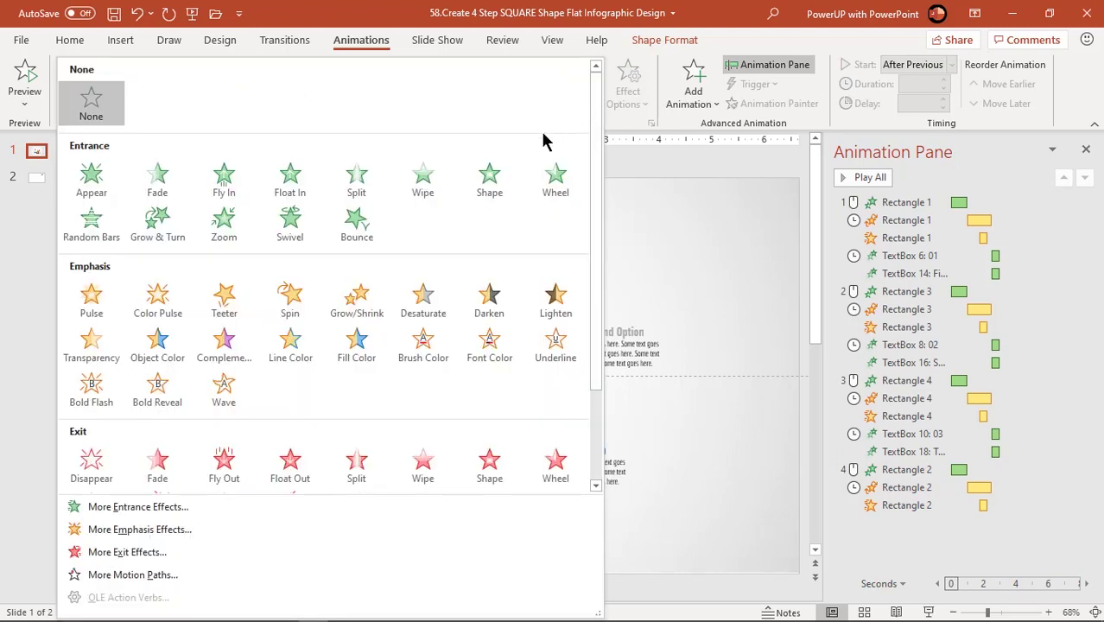
pyautogui.click(235, 229)
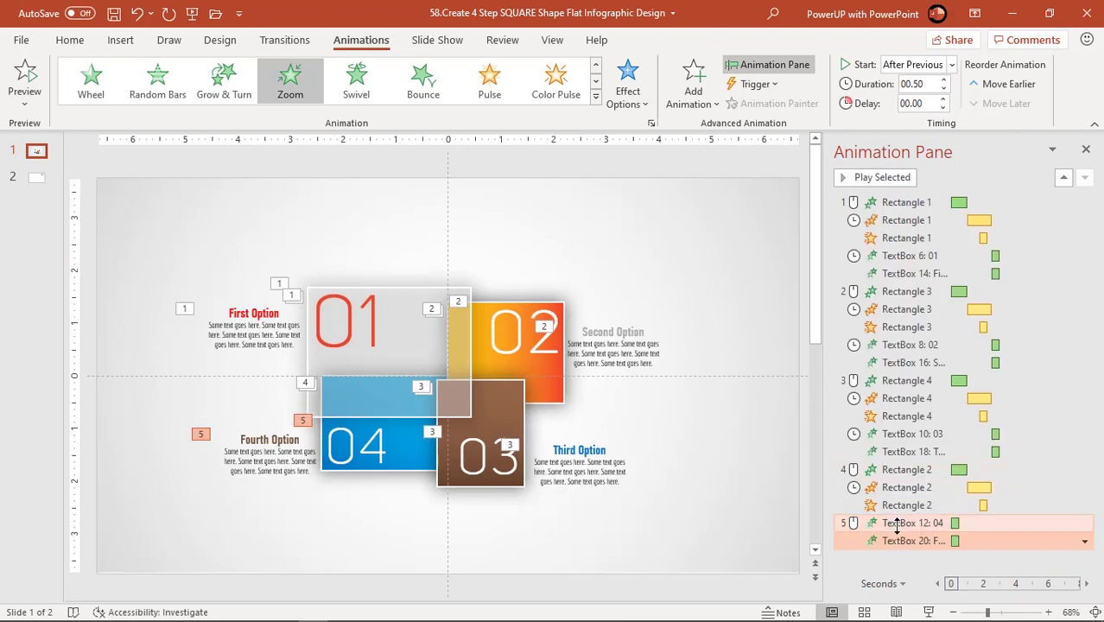
pyautogui.click(903, 523)
pyautogui.click(951, 65)
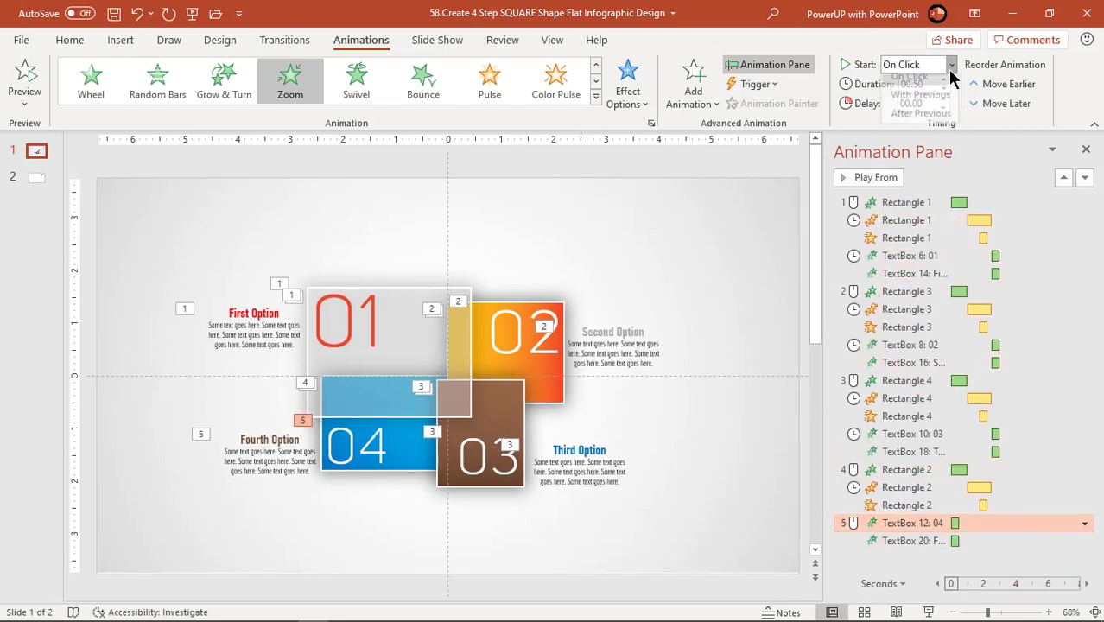
pyautogui.click(919, 124)
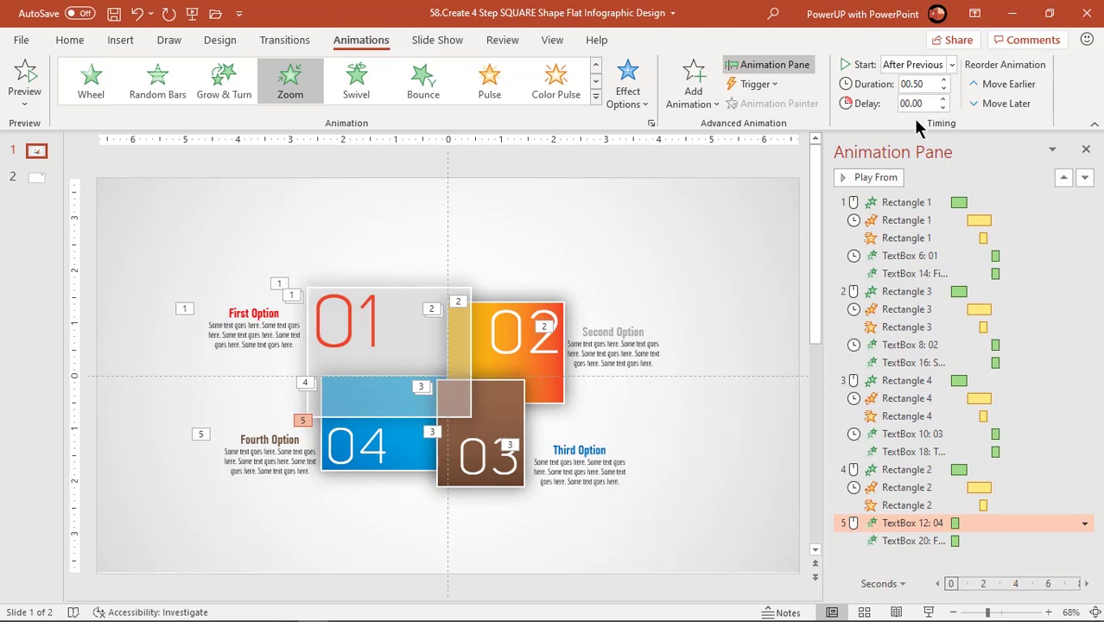
# Step: Close the Animation Pane and paste slide 2's title box onto the slide 1 infographic
pyautogui.click(1086, 151)
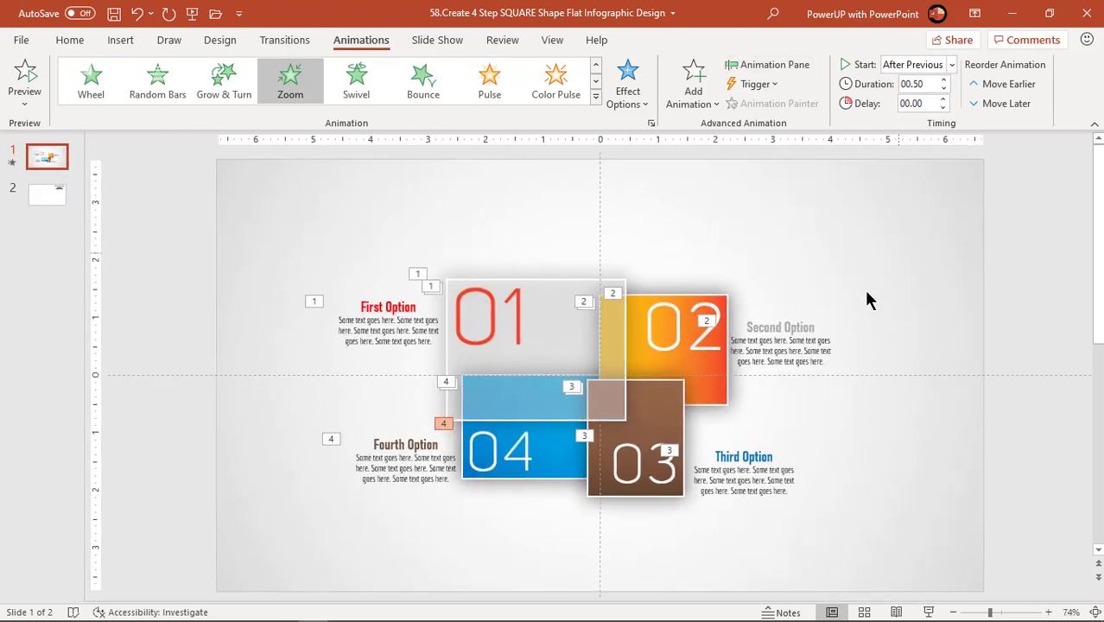
pyautogui.click(48, 195)
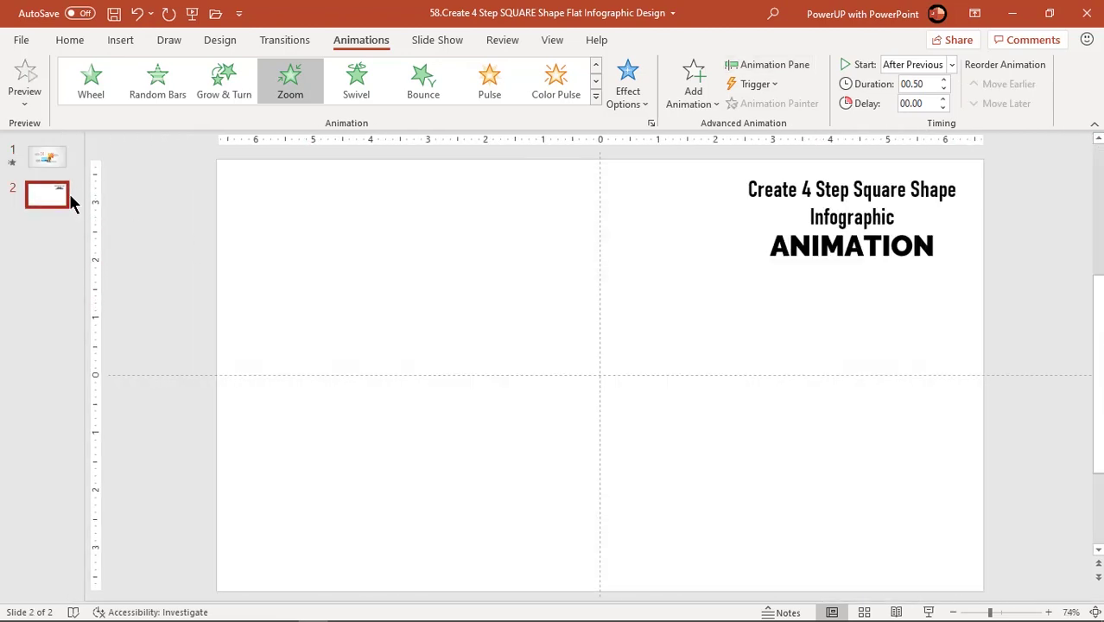
pyautogui.click(812, 269)
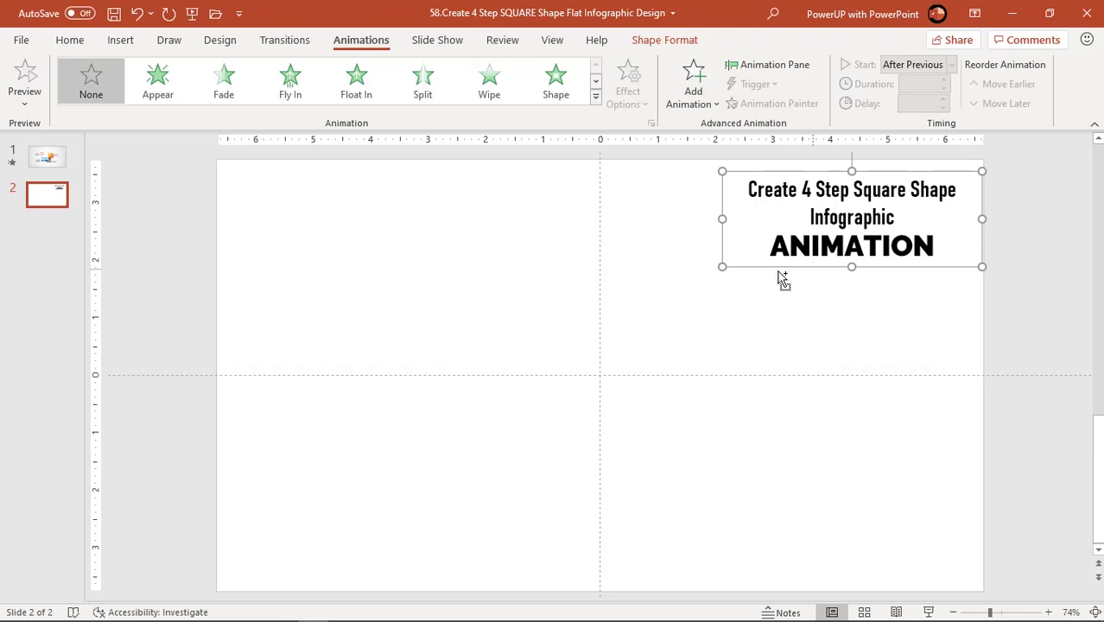
pyautogui.click(63, 166)
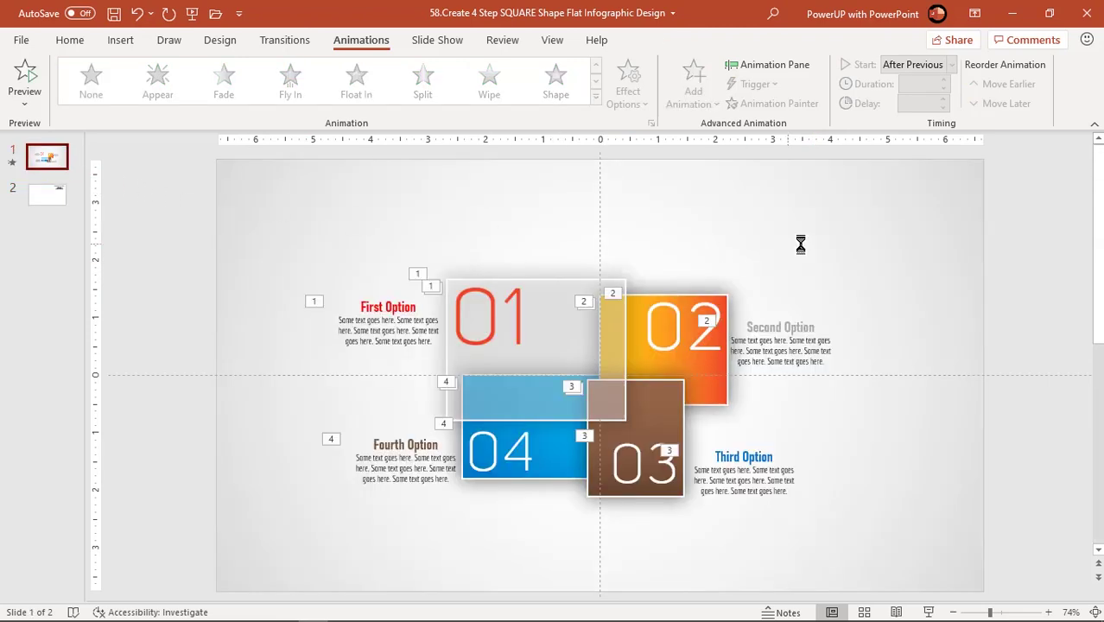
pyautogui.hotkey('ctrl', 'v')
pyautogui.click(850, 304)
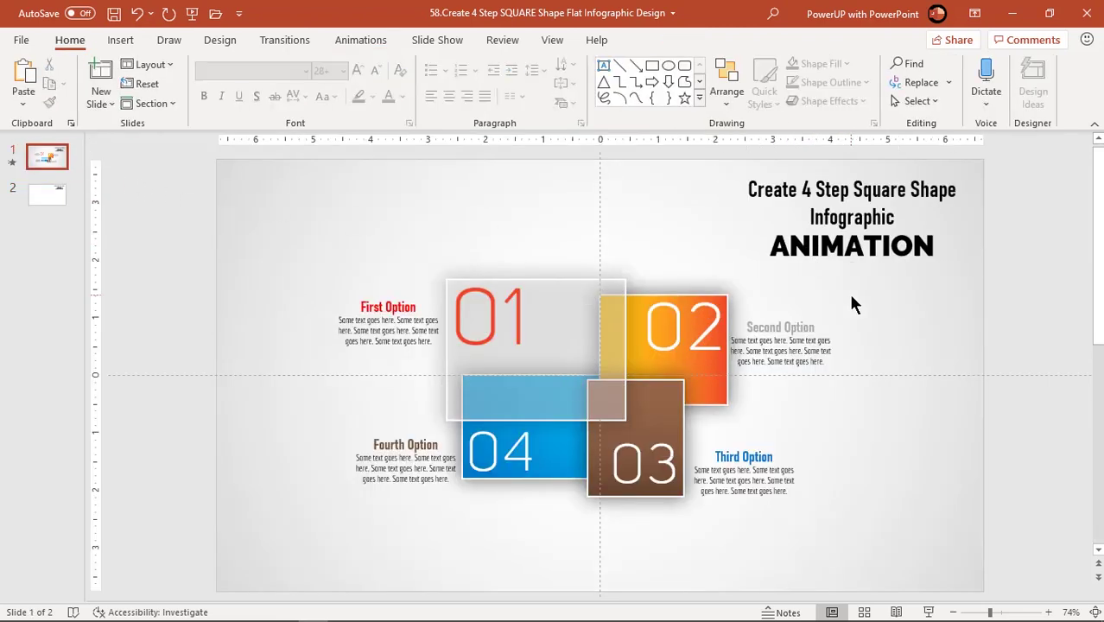